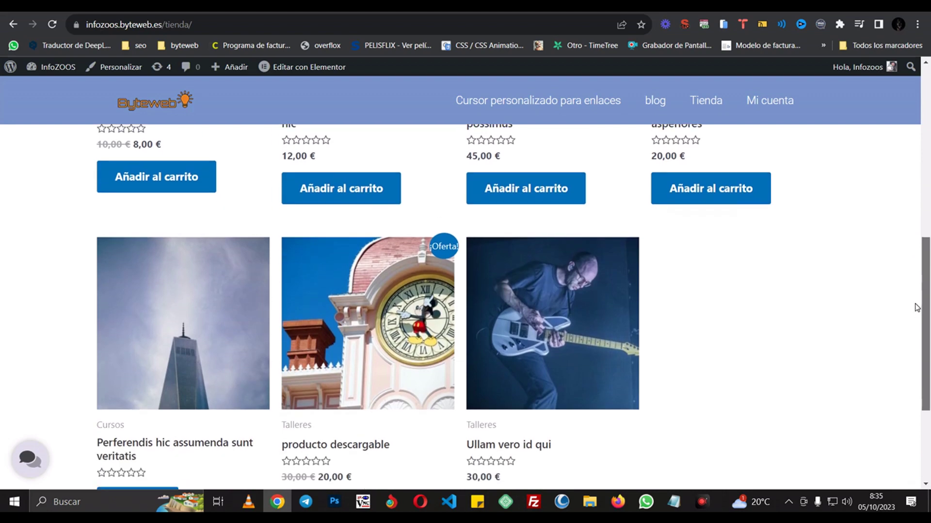
Examine how the shop page's header and logo change while moving through the product list and back.
scroll(924, 174, down, 4)
scroll(924, 173, down, 3)
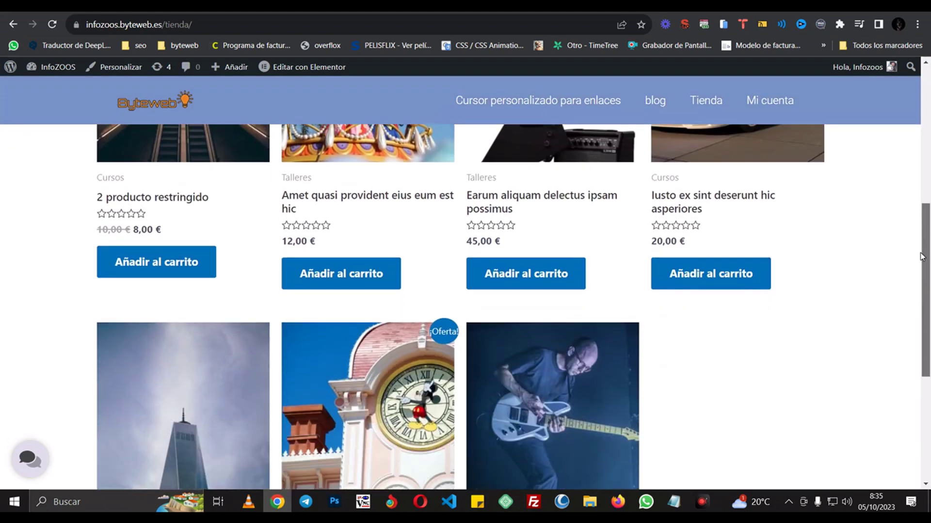
scroll(921, 207, up, 8)
click(150, 121)
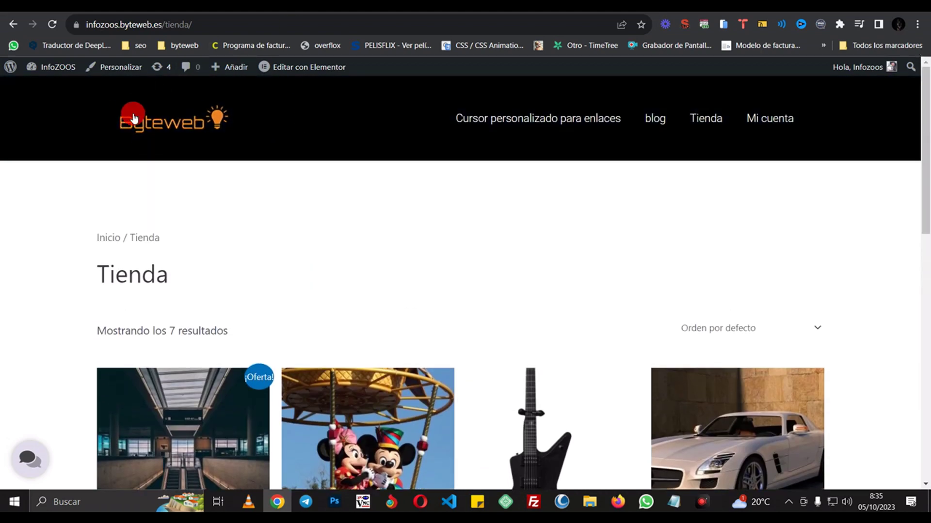
scroll(897, 235, down, 5)
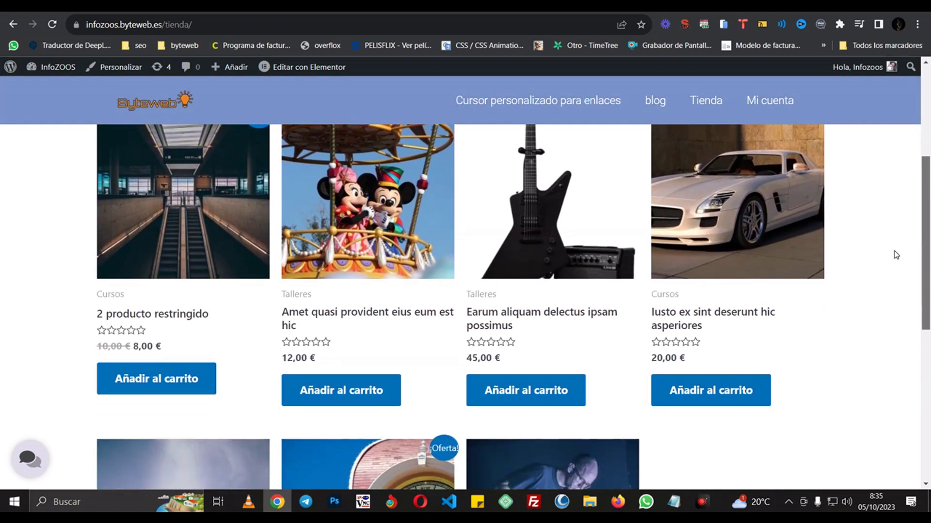
scroll(899, 99, up, 5)
click(822, 176)
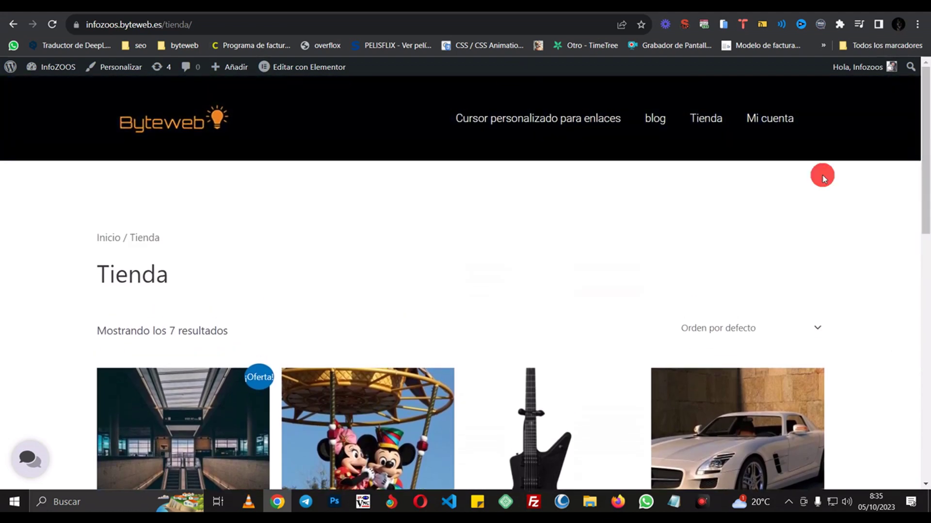
mouse_move(923, 83)
mouse_down()
mouse_move(910, 258)
mouse_move(922, 264)
mouse_move(922, 139)
mouse_up()
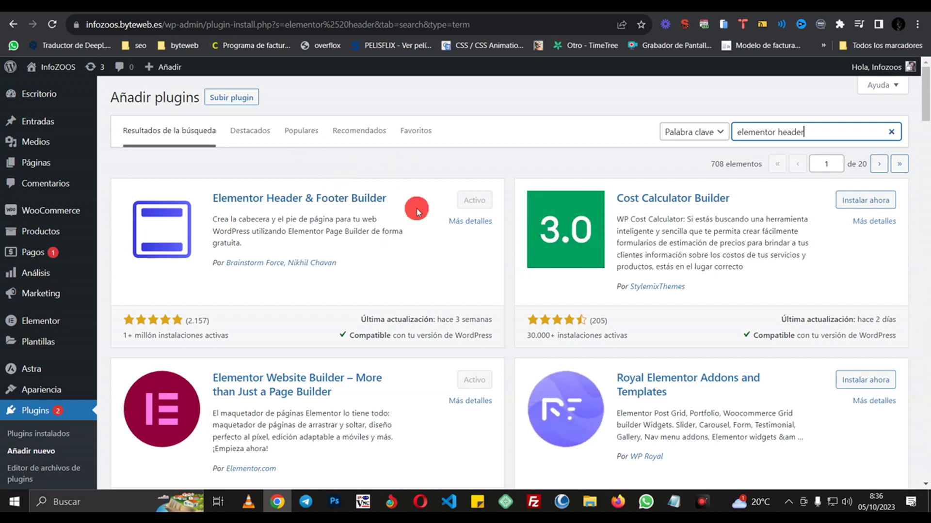
Start a new Elementor Header & Footer Builder template titled "la cabecera de mi web".
scroll(89, 254, down, 2)
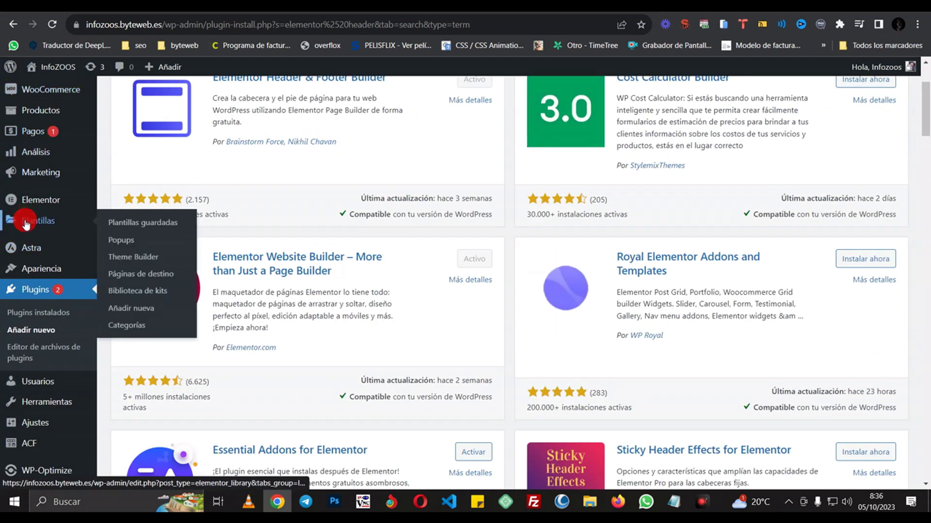
mouse_move(27, 274)
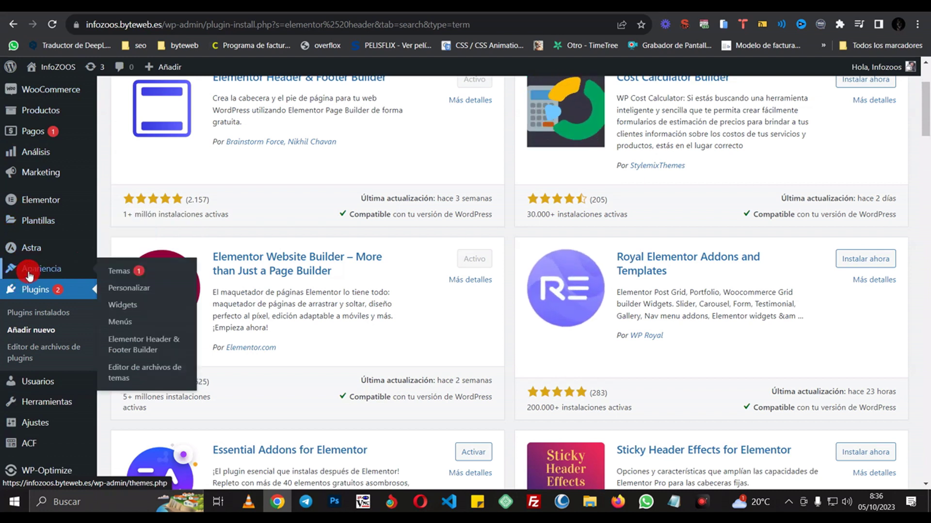
click(140, 353)
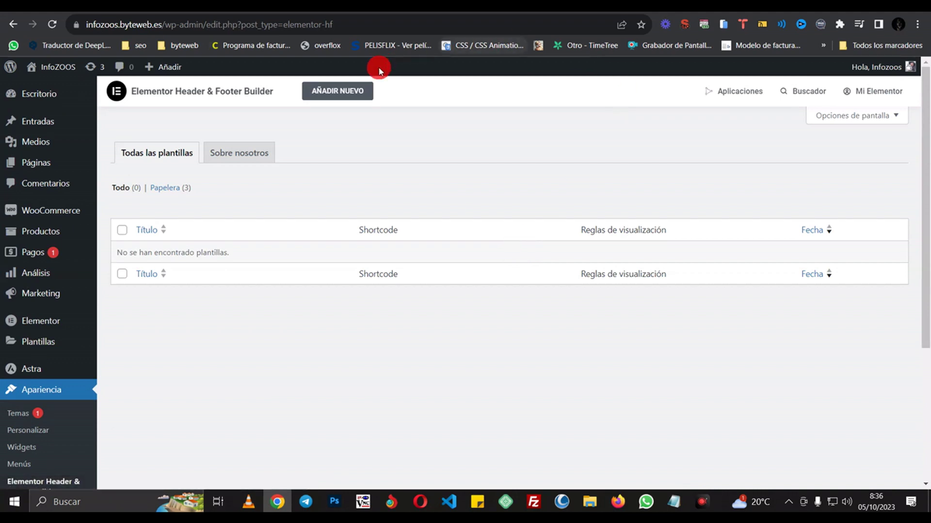
click(349, 94)
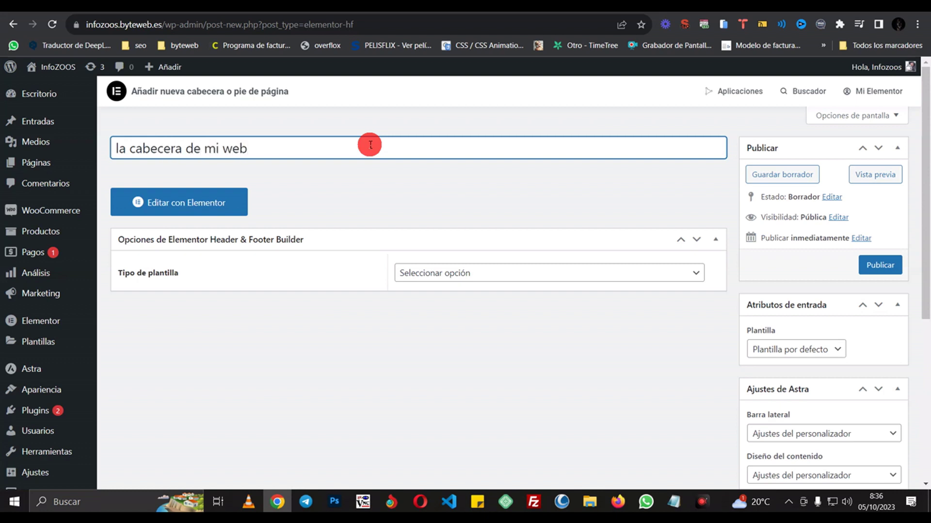
Make the template a Cabecera shown on Toda la web for the user profile Todo, and publish it.
click(523, 281)
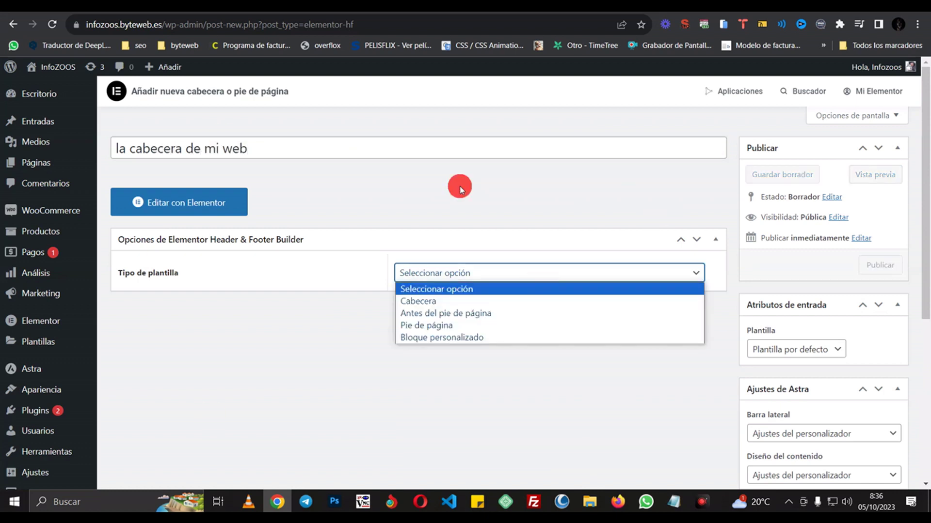
click(420, 302)
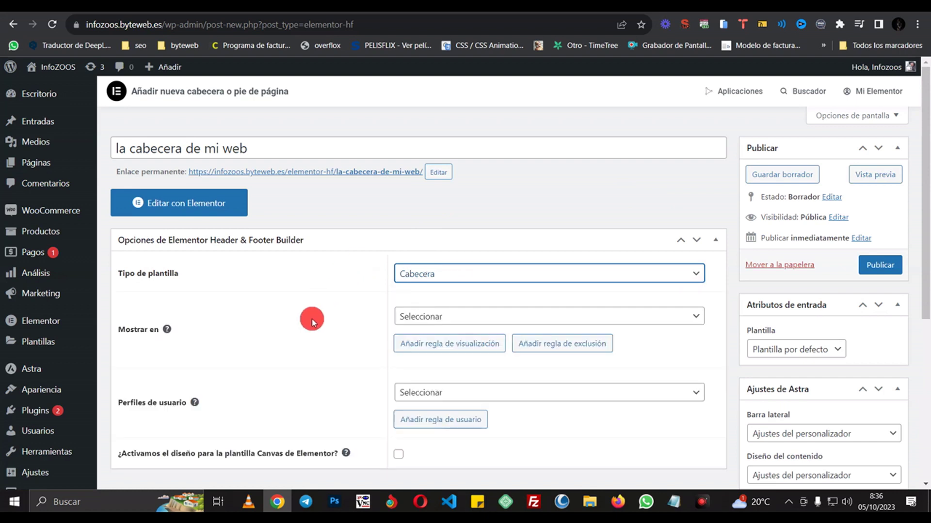
click(475, 317)
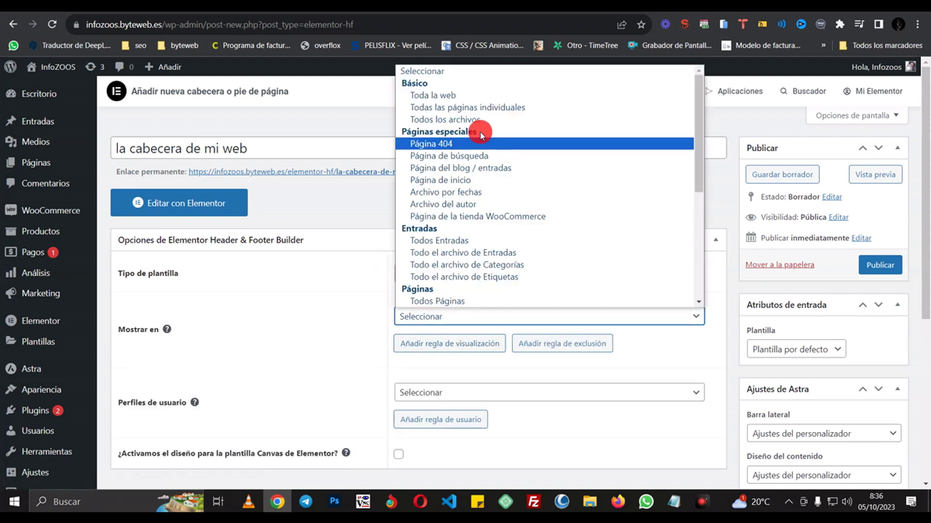
click(479, 96)
scroll(284, 283, down, 3)
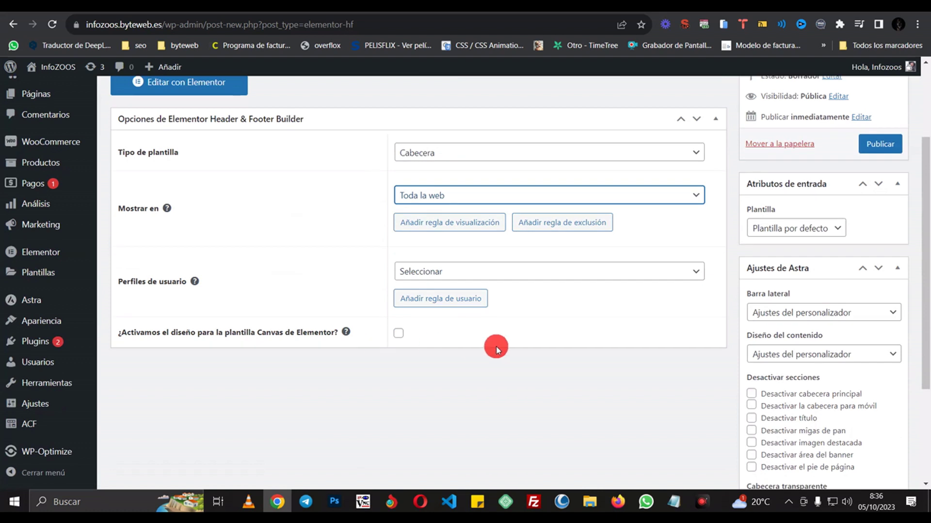
click(547, 271)
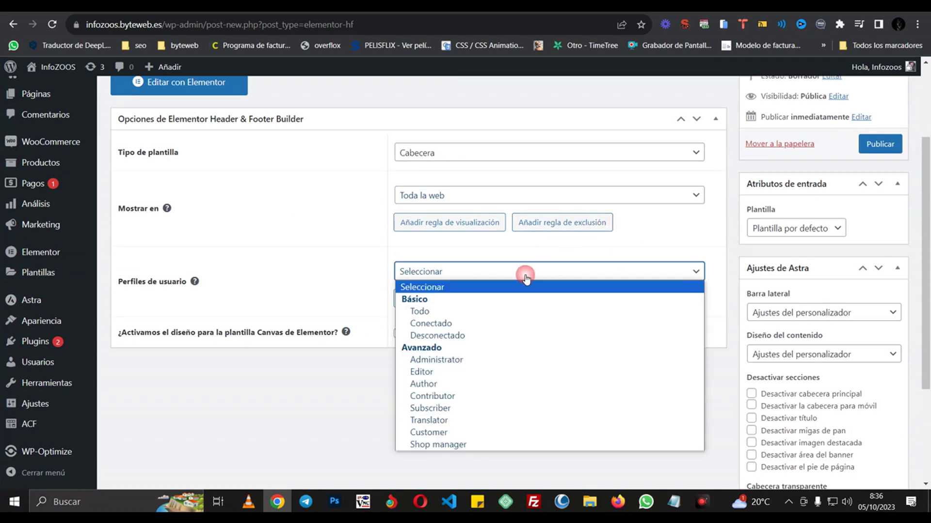
click(465, 305)
scroll(428, 442, up, 3)
click(879, 265)
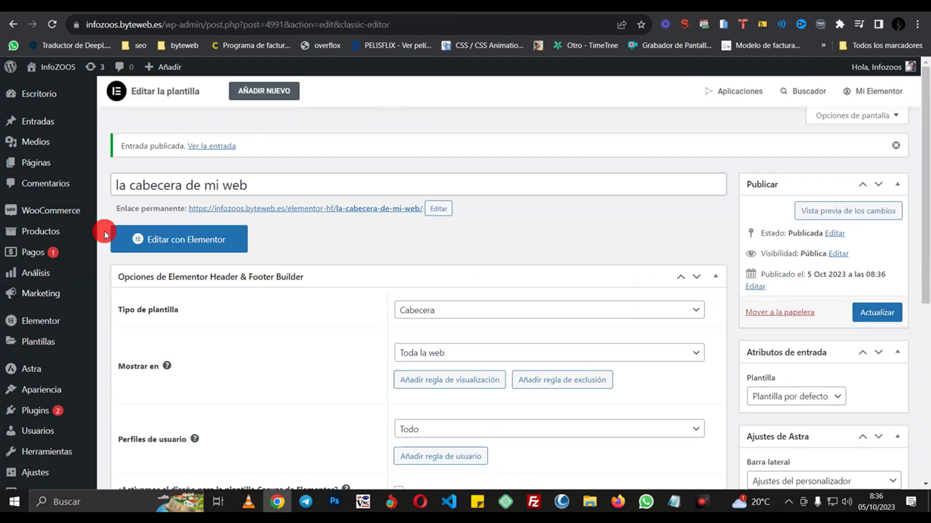
Open the header template in Elementor and add a single flexbox container with horizontal direction.
click(205, 245)
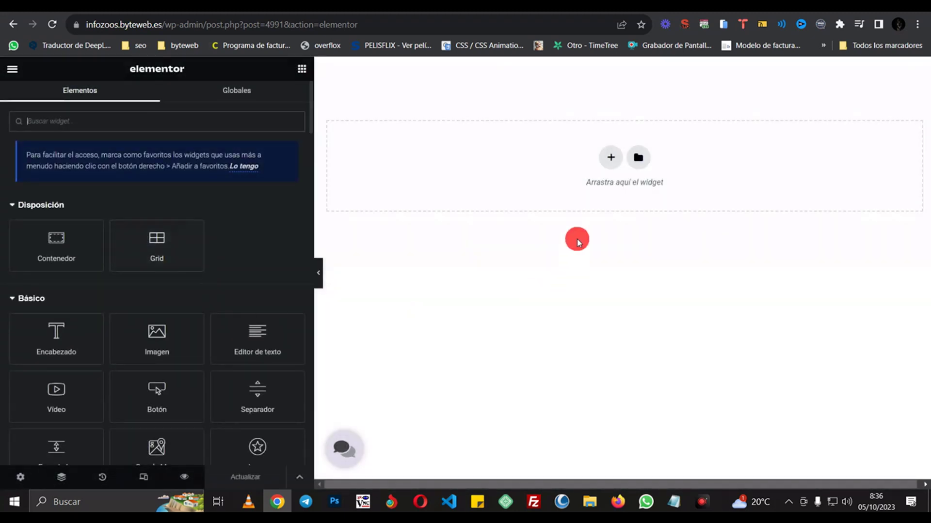
click(611, 157)
click(598, 187)
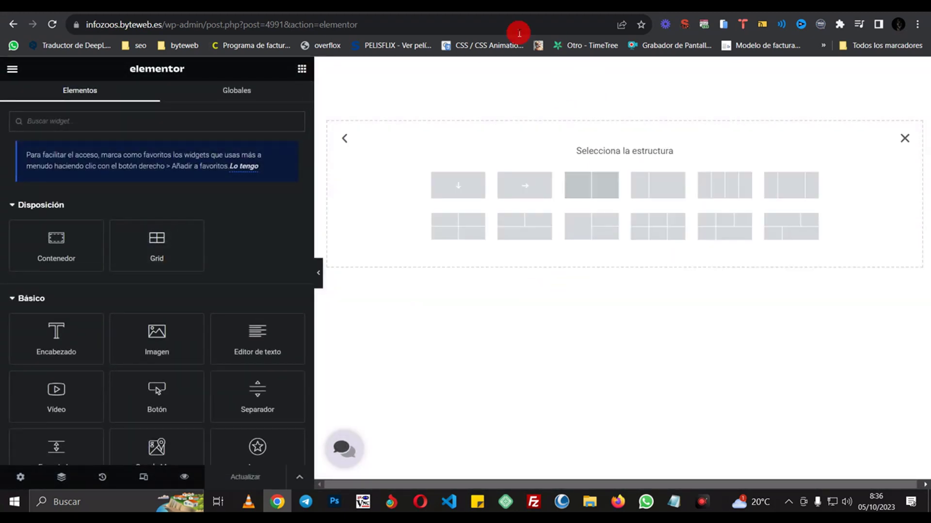
click(513, 189)
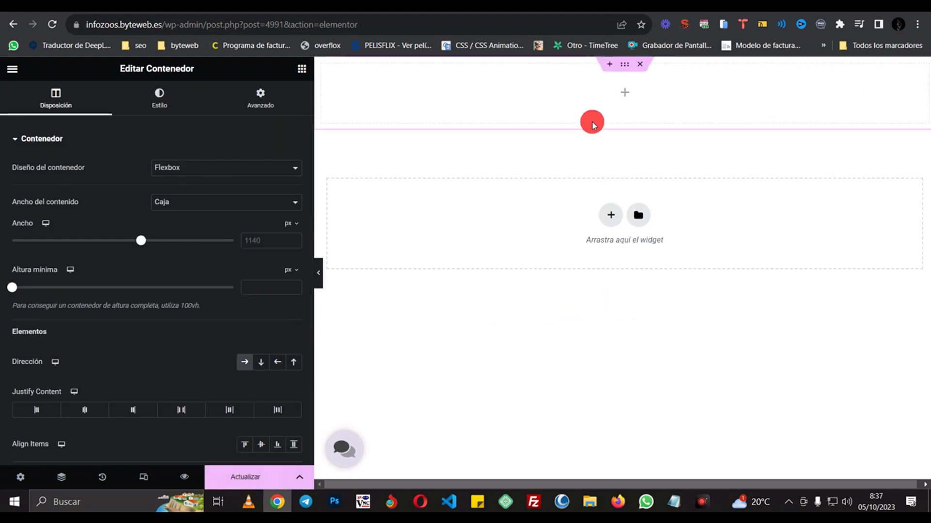
Find the Logotipo del sitio widget with the search term "logo" and place it in the header container.
click(302, 71)
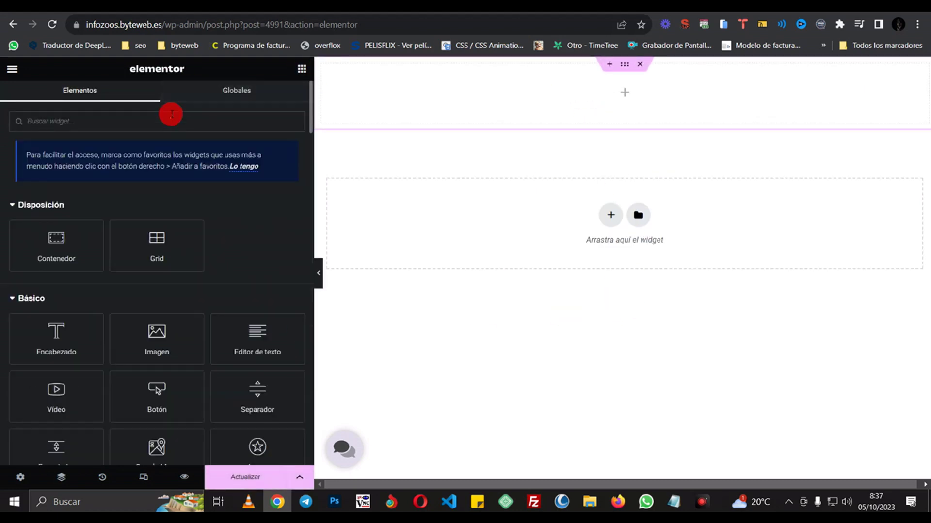
text(logo)
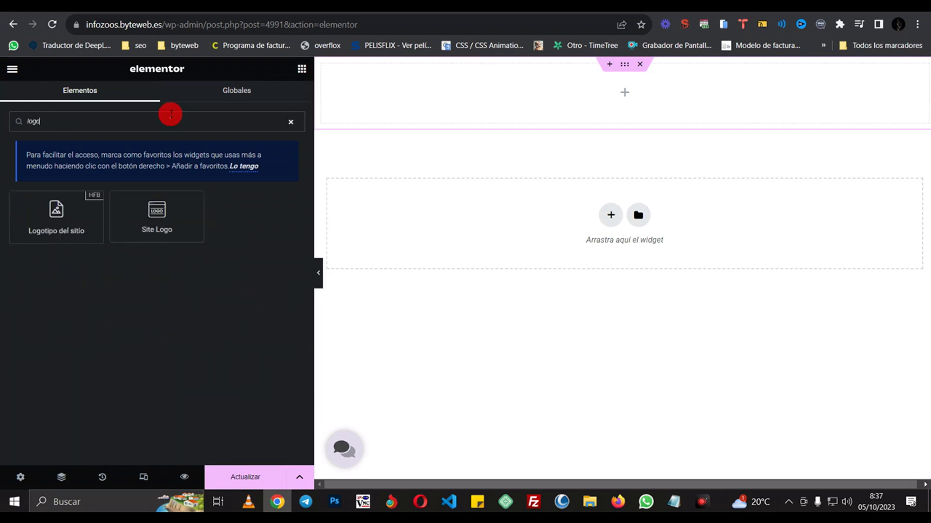
drag(78, 214, 404, 111)
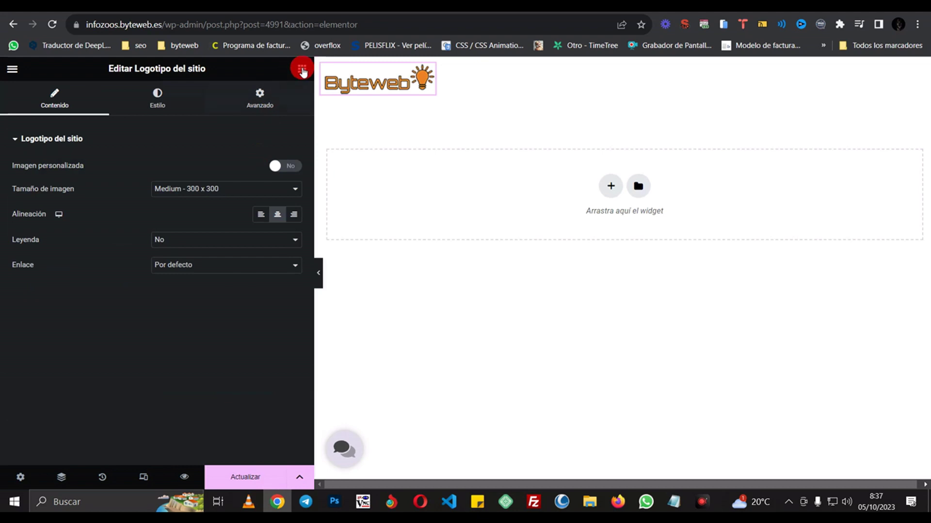
Find the WordPress Menu widget with the search term "menu" and place it to the right of the logo.
click(302, 68)
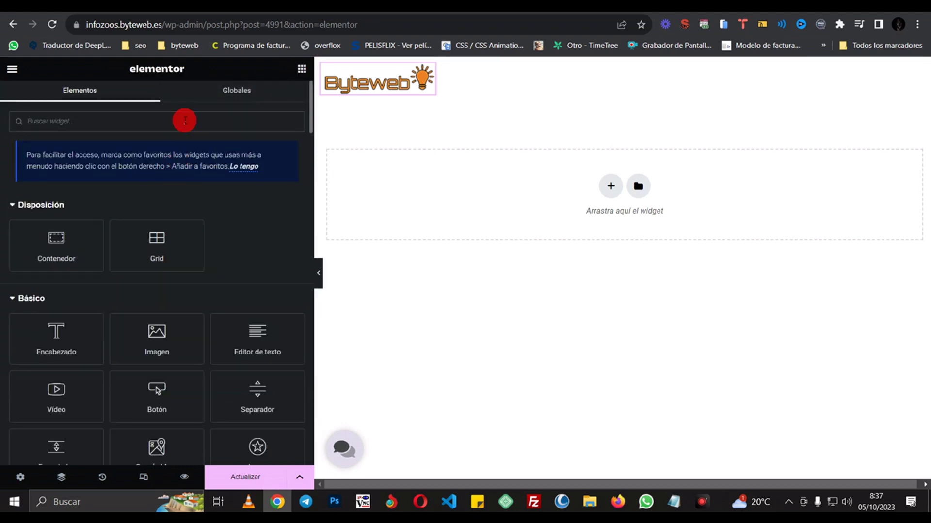
click(185, 121)
text(menu)
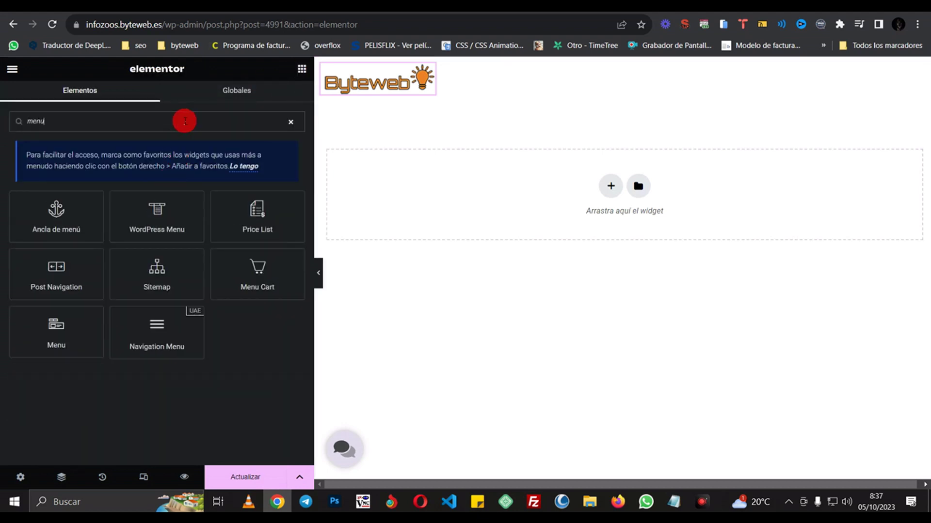
drag(74, 307, 439, 77)
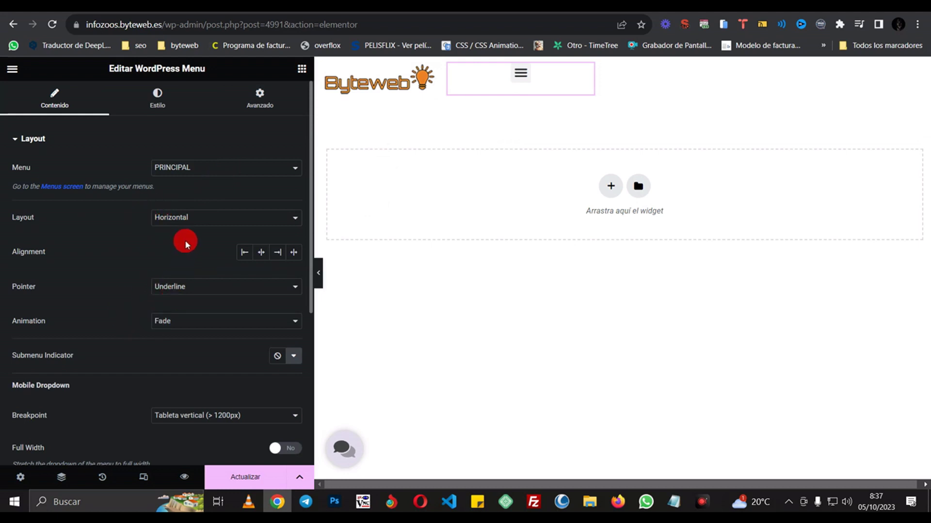
Set the menu's pointer to None and its mobile dropdown breakpoint to Móvil vertical (> 767px).
click(175, 291)
click(172, 298)
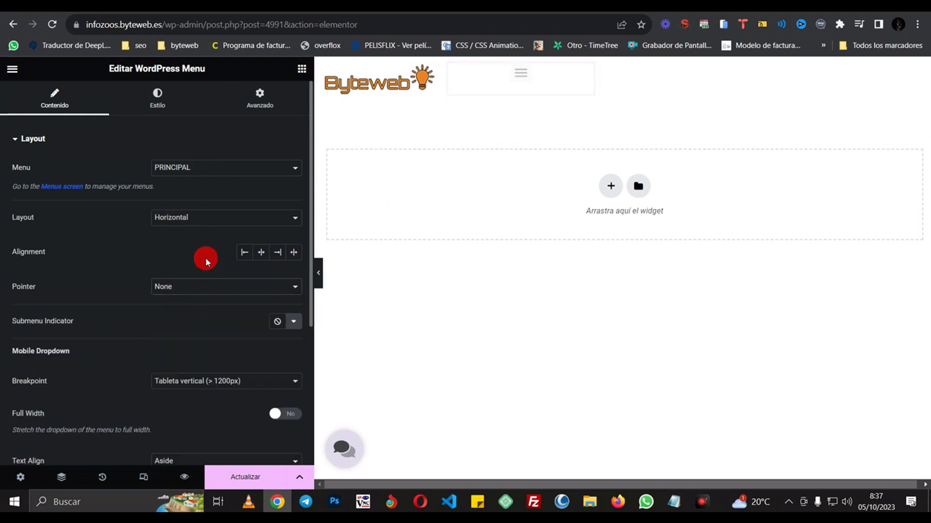
click(193, 381)
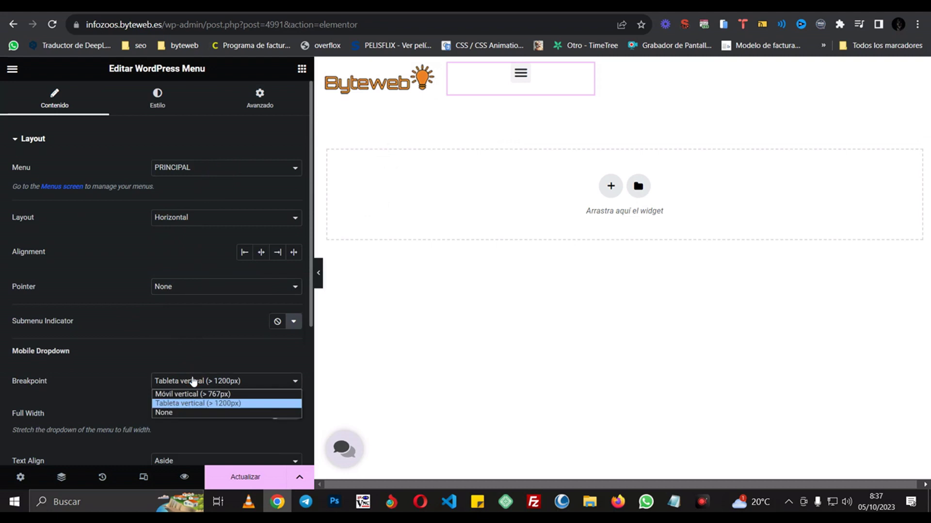
click(183, 413)
click(207, 384)
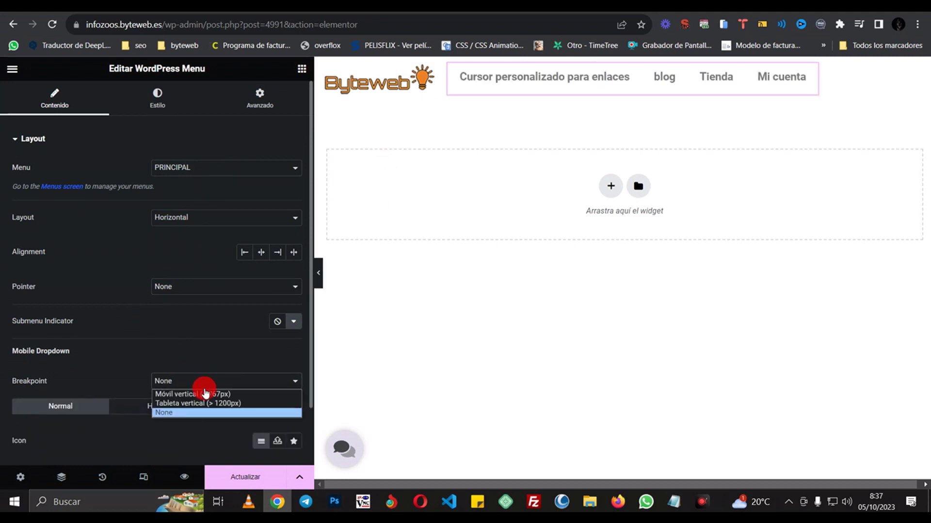
click(203, 391)
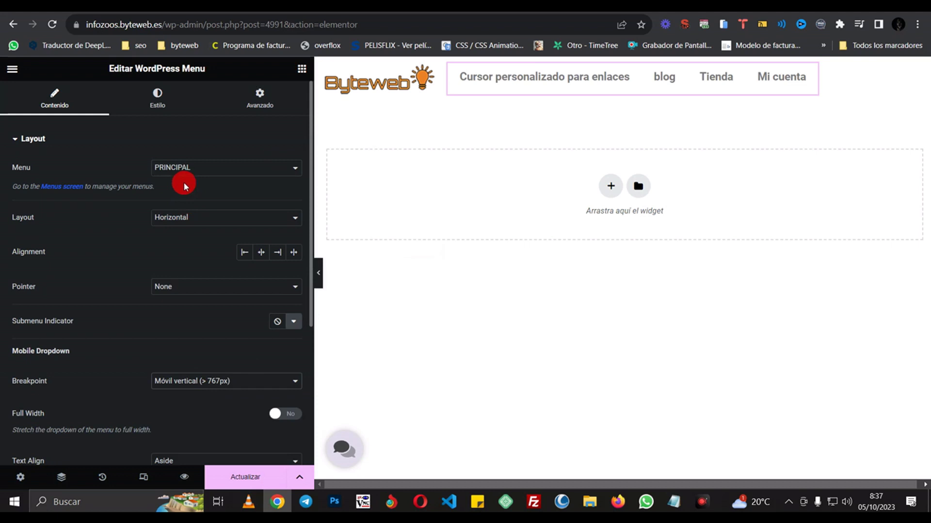
Set the main menu's typography weight to 300 (Ligera).
click(159, 100)
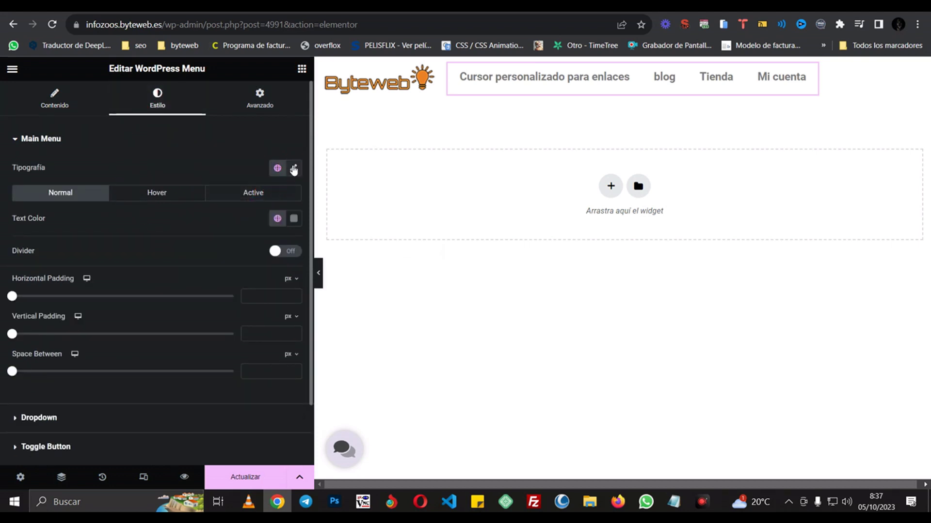
click(294, 168)
click(210, 287)
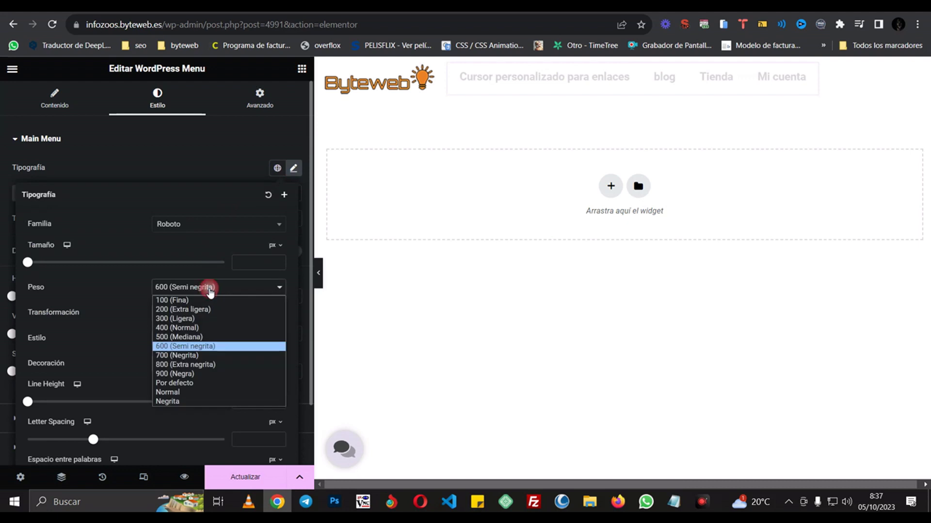
click(199, 318)
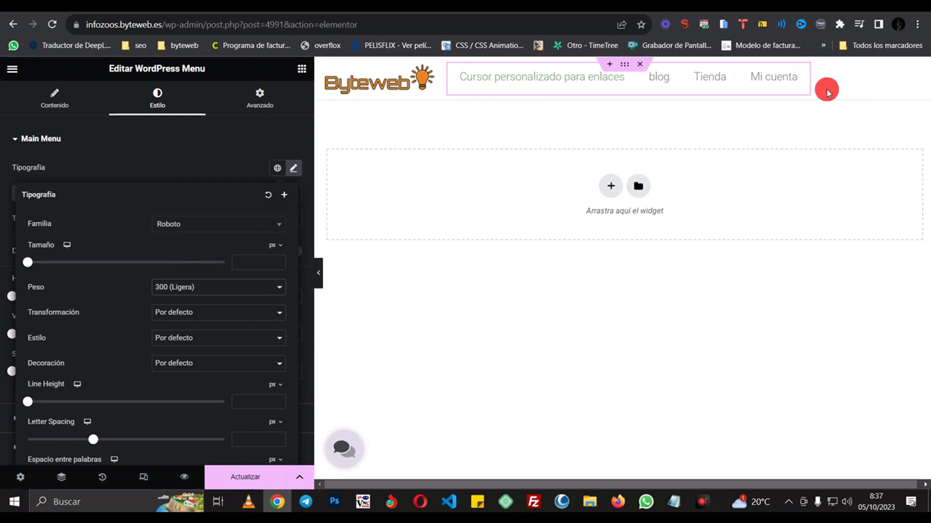
Align the header container's items to Centrado and justify its content with Espacio intermedio.
click(624, 65)
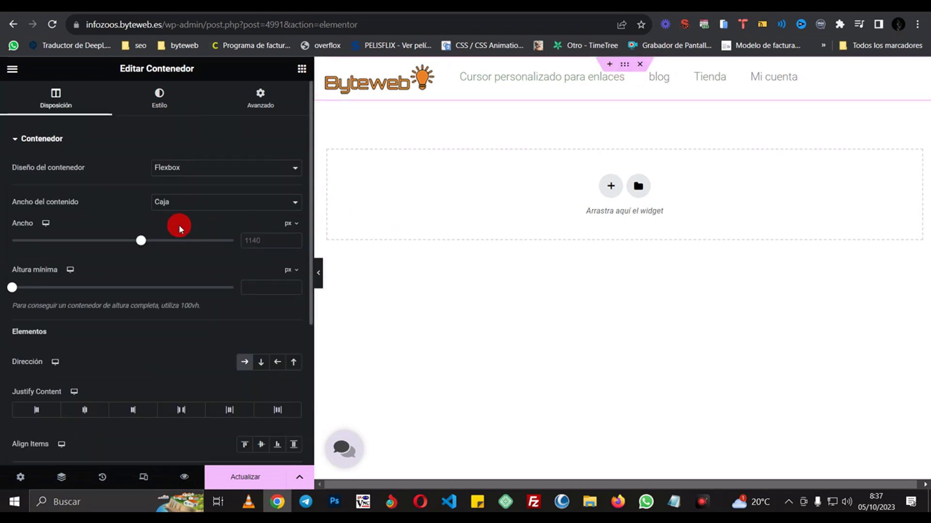
scroll(234, 365, down, 2)
click(262, 370)
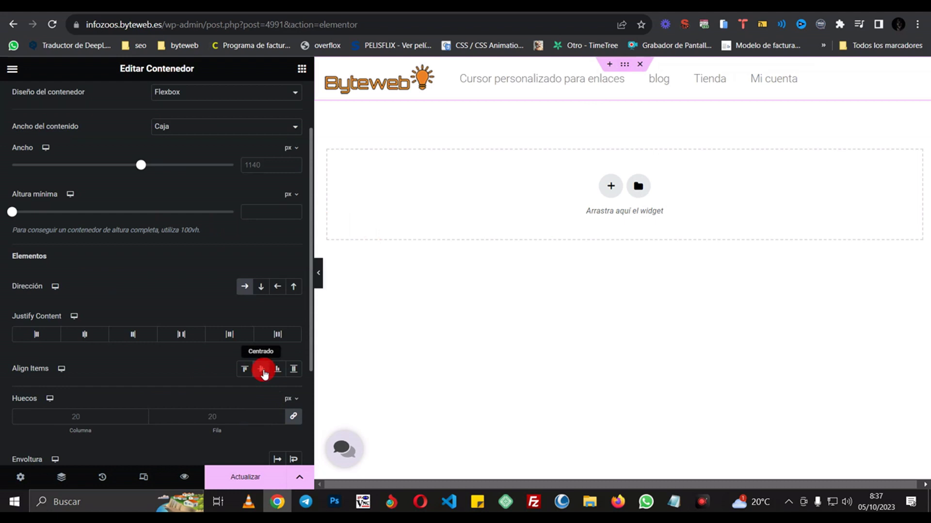
click(177, 334)
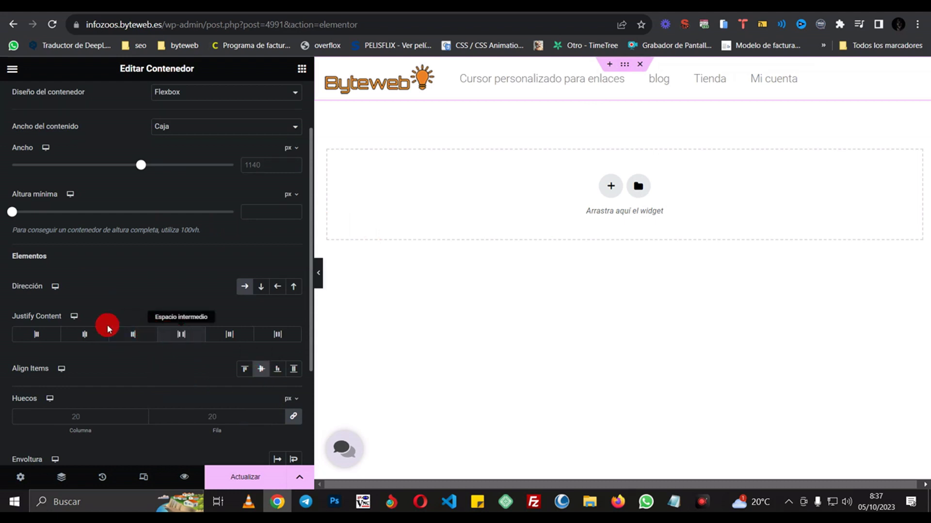
click(189, 343)
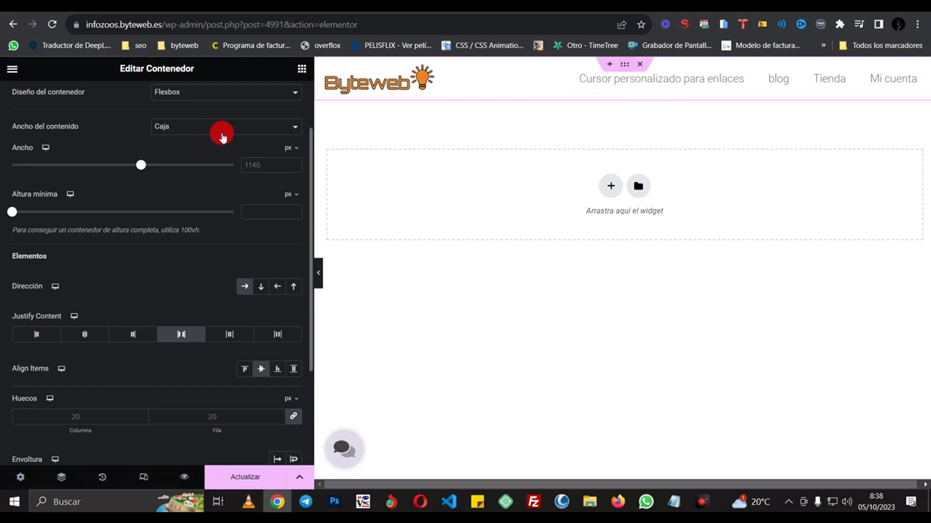
Give the header container the CSS class micabecera.
scroll(222, 136, up, 2)
click(257, 104)
scroll(152, 245, down, 5)
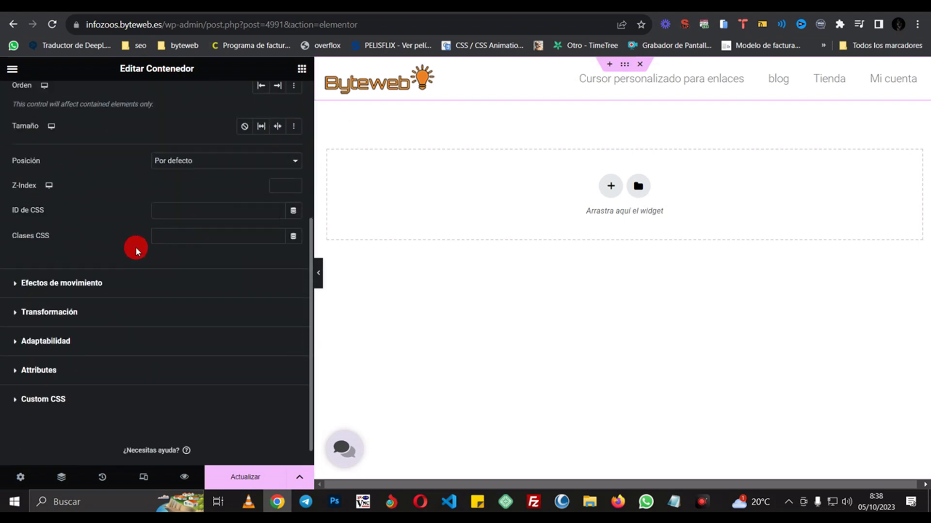
click(155, 237)
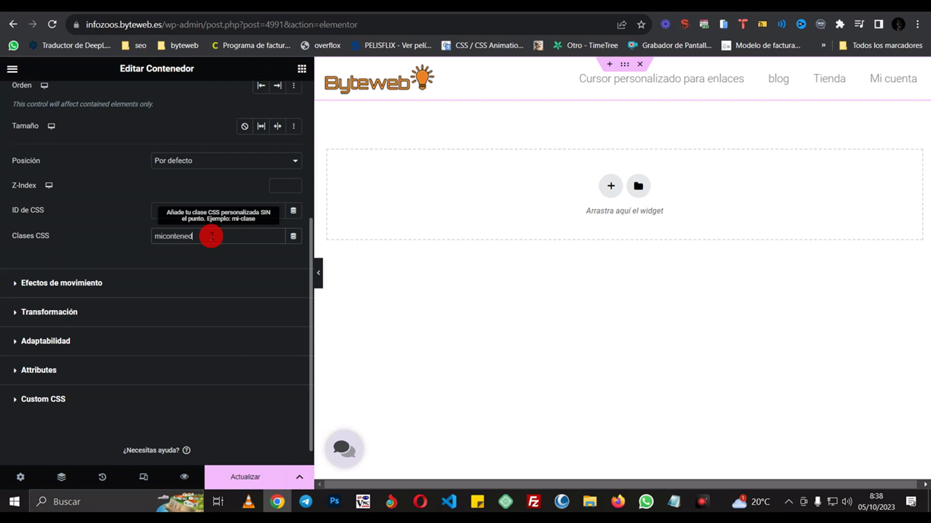
click(675, 504)
click(675, 507)
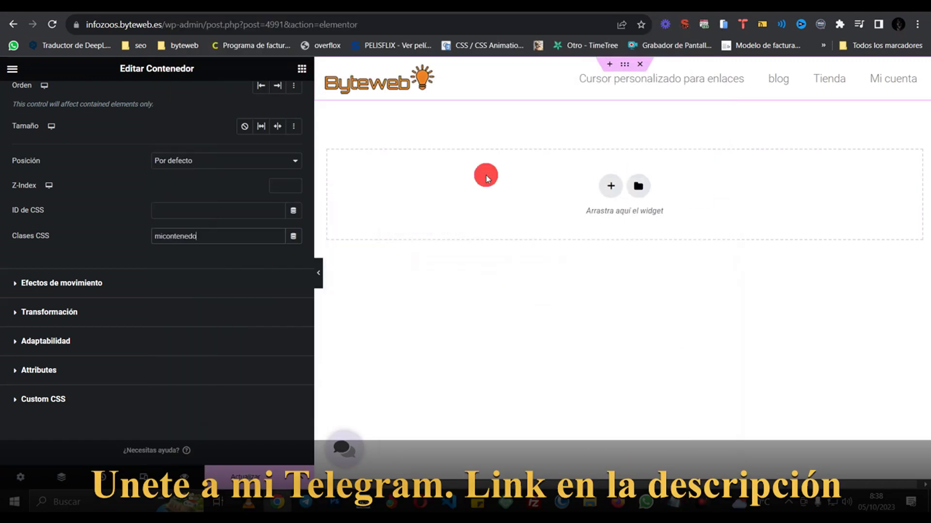
drag(196, 236, 153, 252)
text(micabecera)
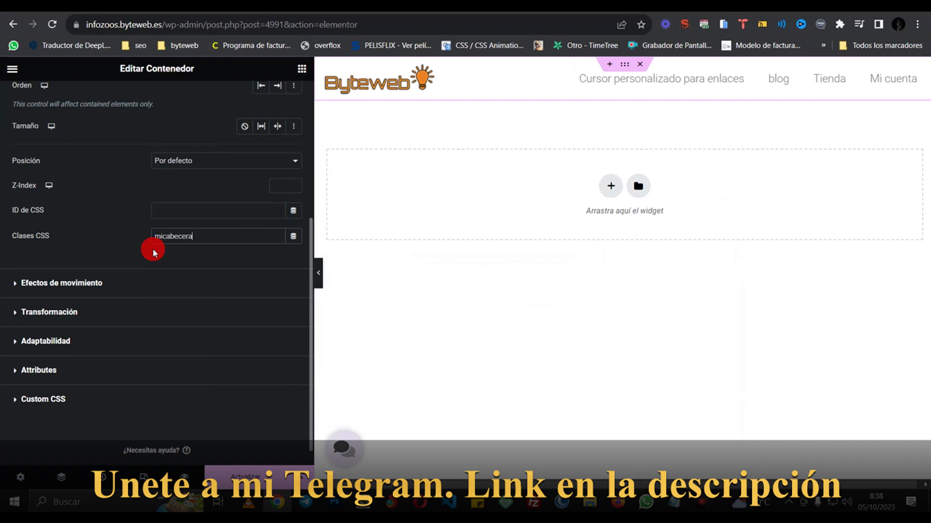
Give the site logo widget the CSS class miimagen and update the header template.
click(427, 78)
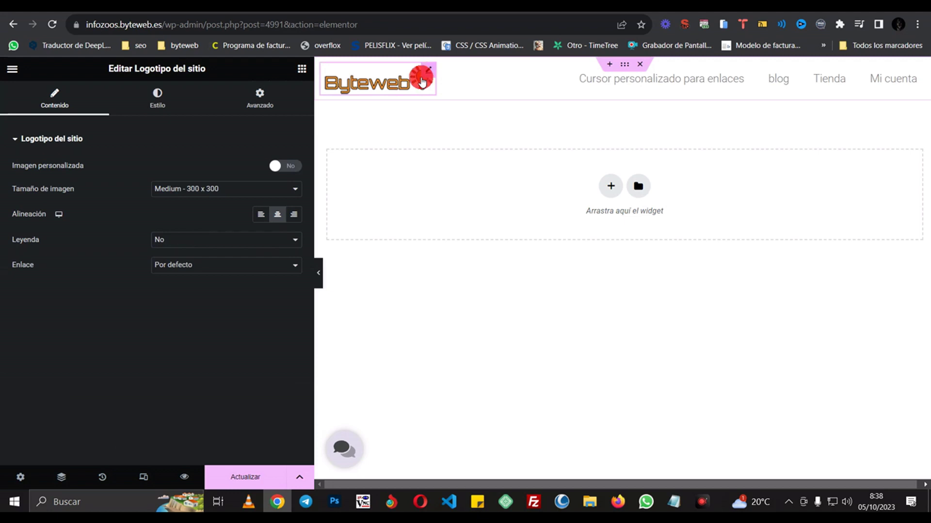
click(263, 99)
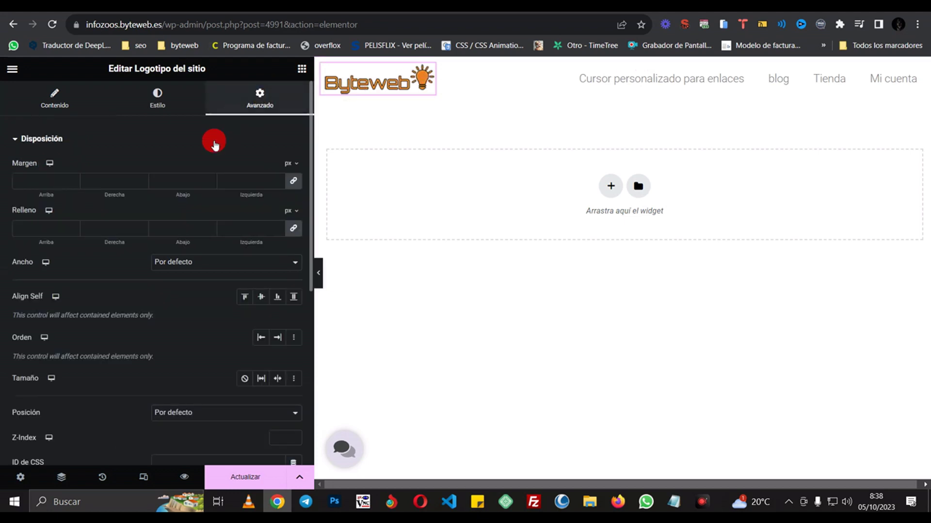
scroll(141, 218, down, 3)
click(162, 335)
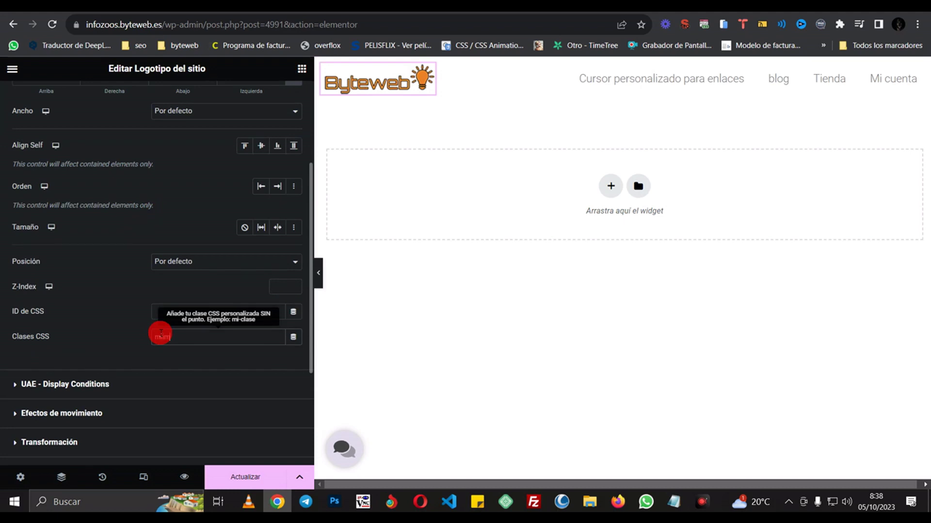
text(miimagen)
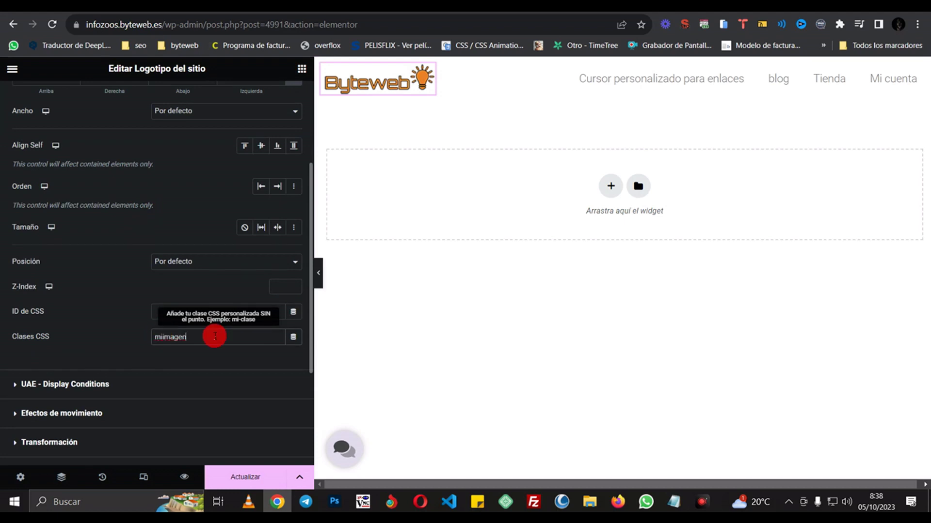
click(249, 477)
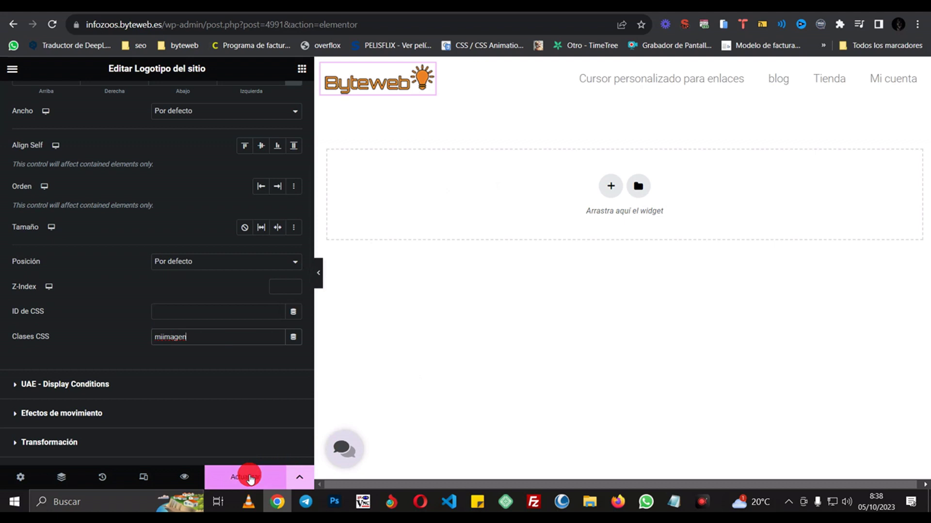
Set the header container's Sticky motion effect to Top and update the template.
scroll(271, 315, up, 3)
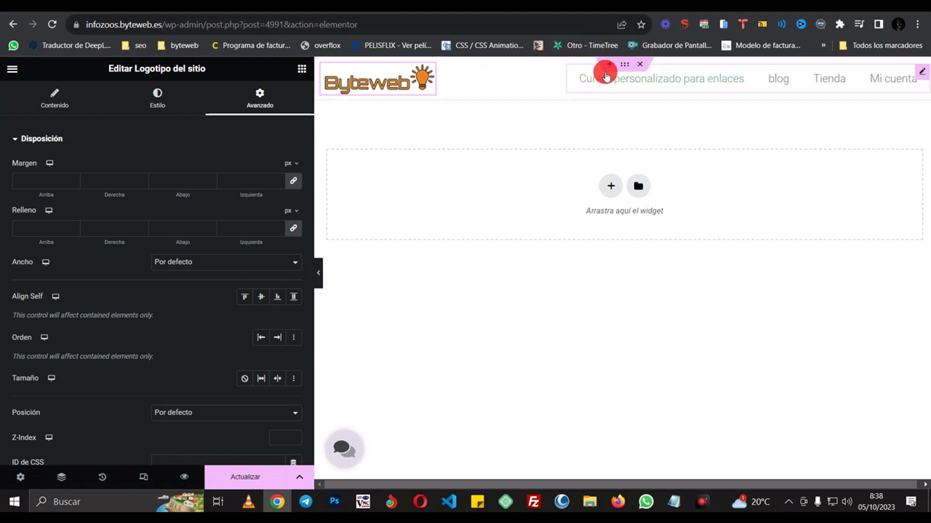
click(624, 64)
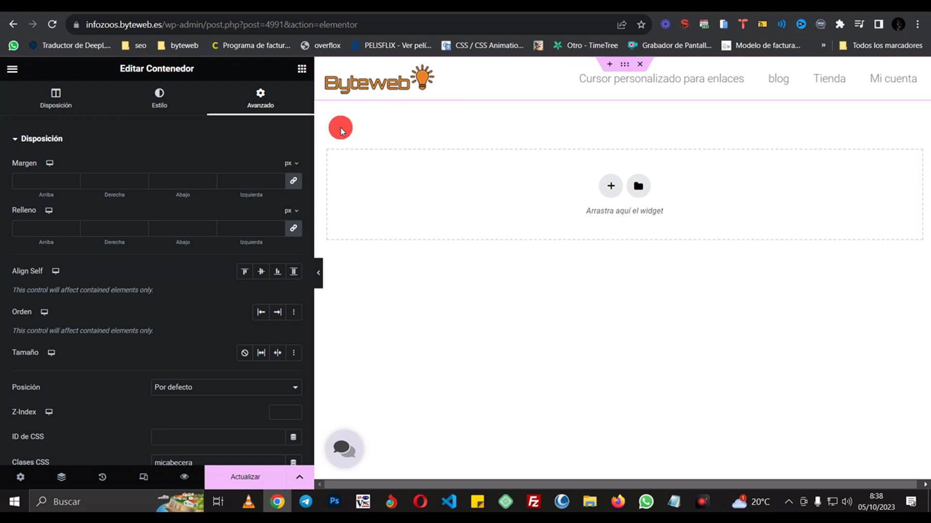
scroll(232, 183, down, 5)
click(110, 260)
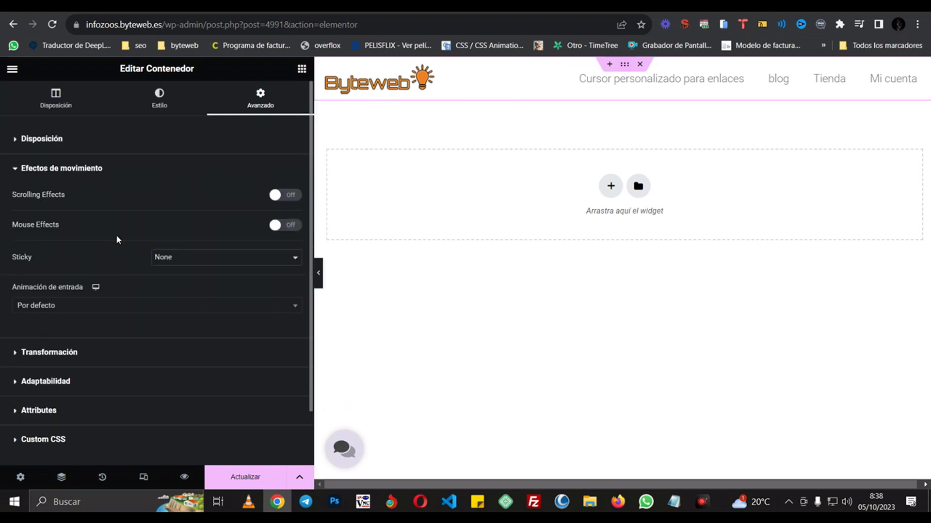
click(153, 257)
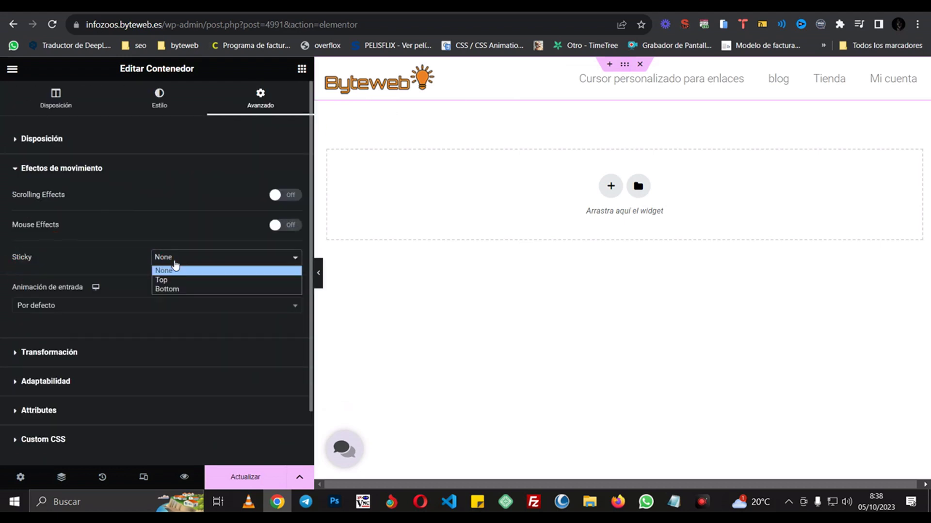
click(167, 281)
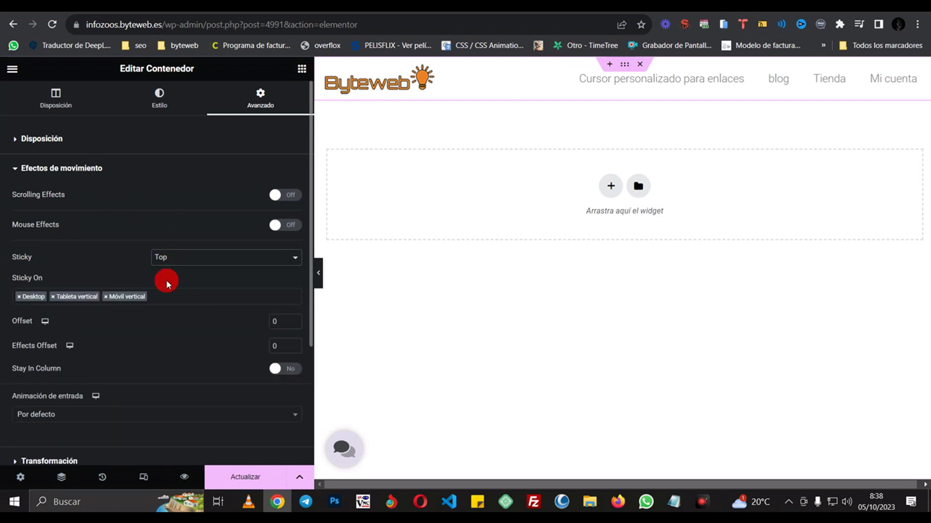
click(234, 479)
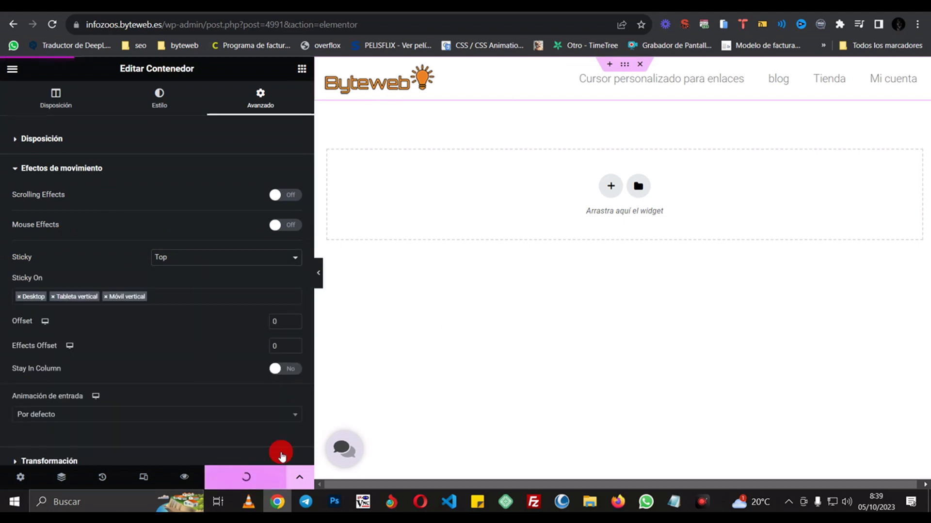
Reload the site's blog page and scroll it to check the sticky header.
click(521, 14)
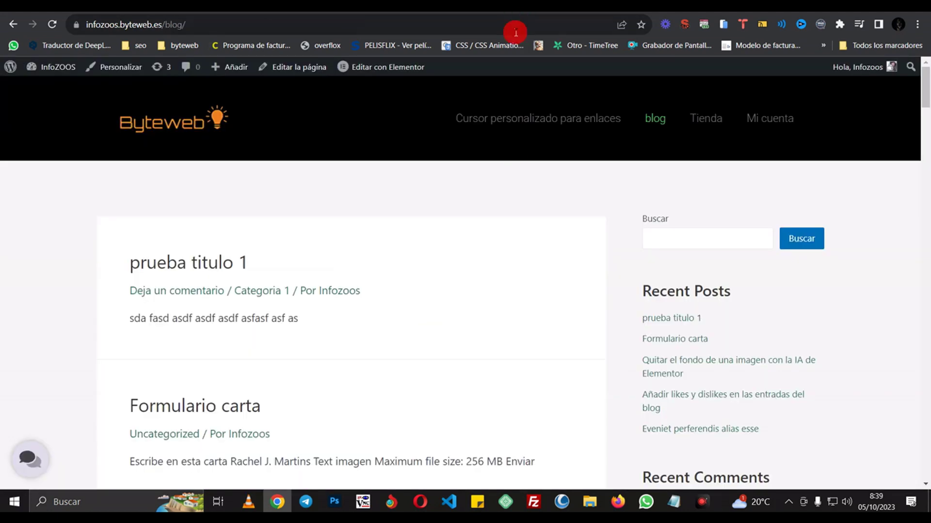
click(442, 13)
click(521, 13)
click(420, 272)
click(476, 236)
key(F5)
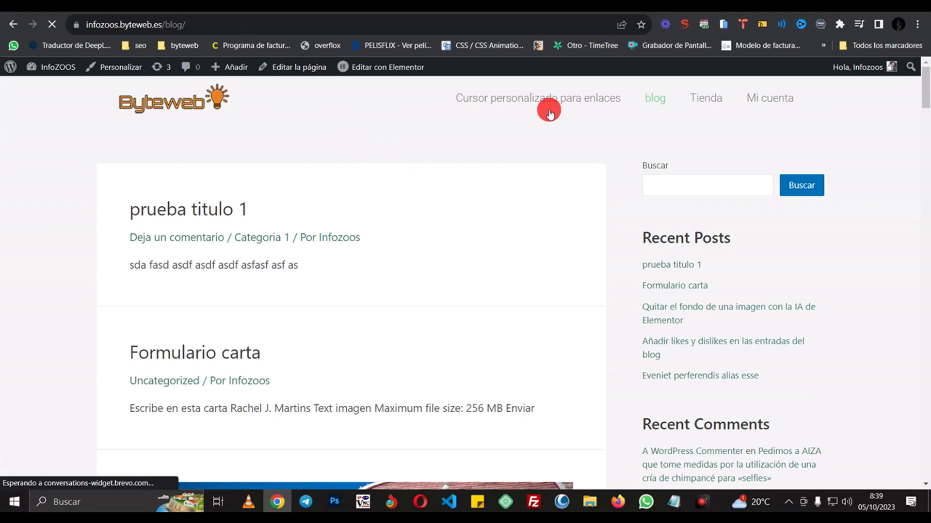
drag(925, 80, 923, 44)
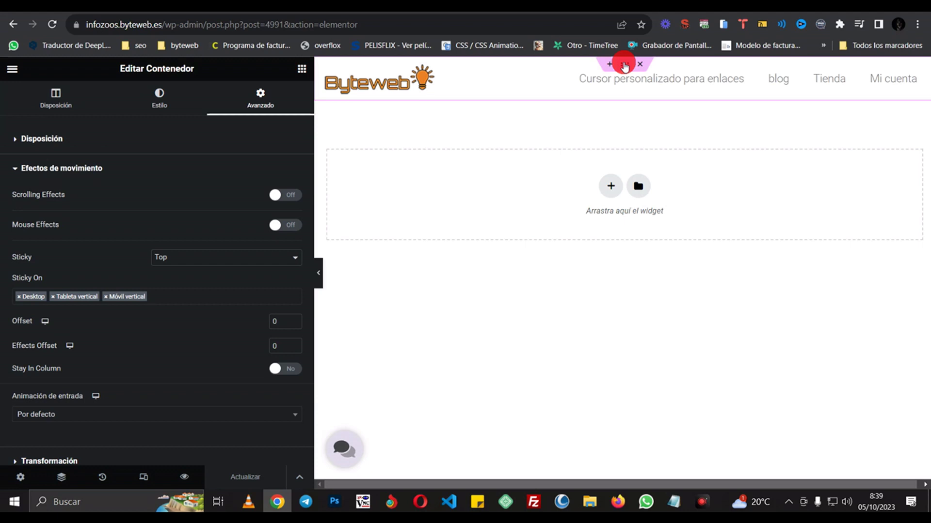
Add a new Flexbox container with horizontal (row) direction below the header container.
click(53, 99)
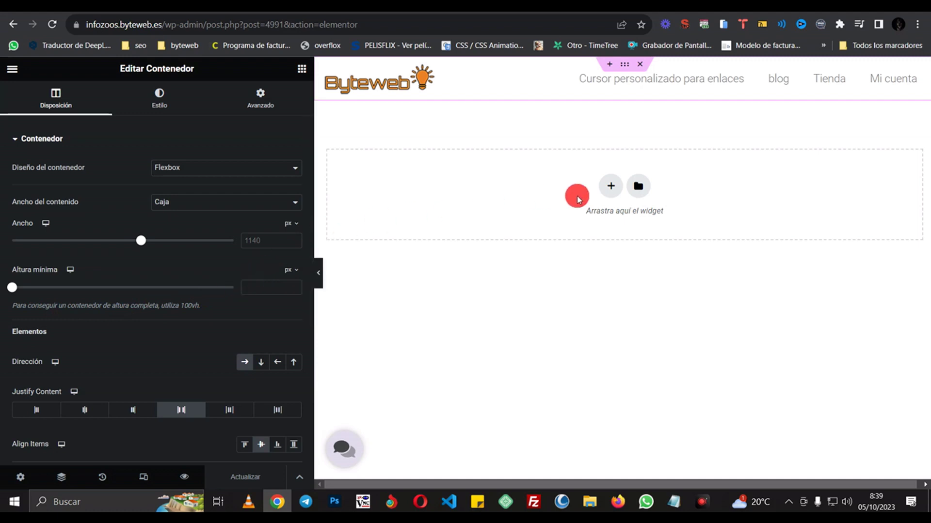
click(611, 186)
click(606, 235)
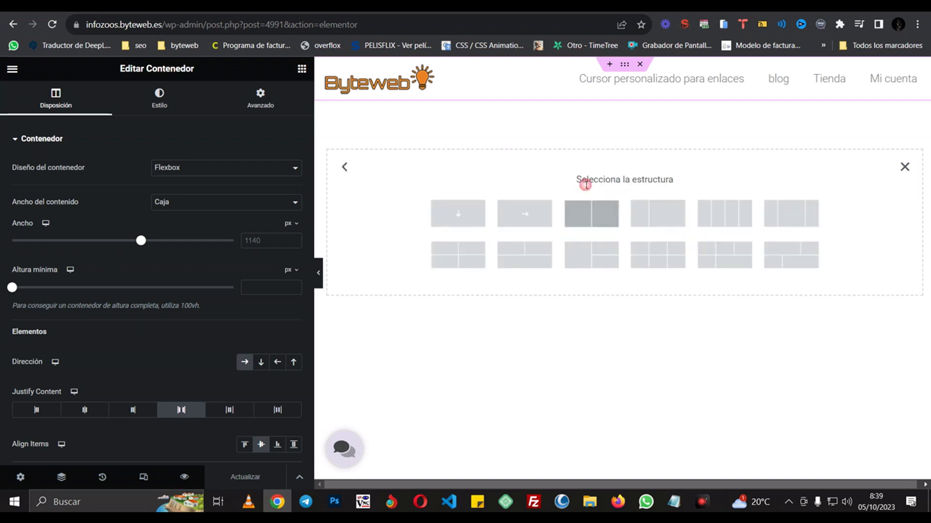
click(537, 209)
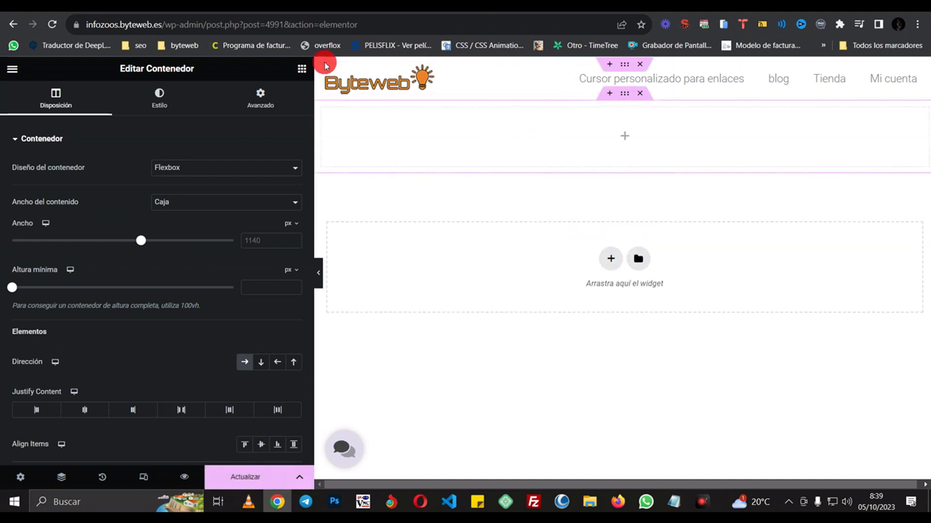
Find the HTML widget with the search term "html" and place it in the new empty container.
click(301, 68)
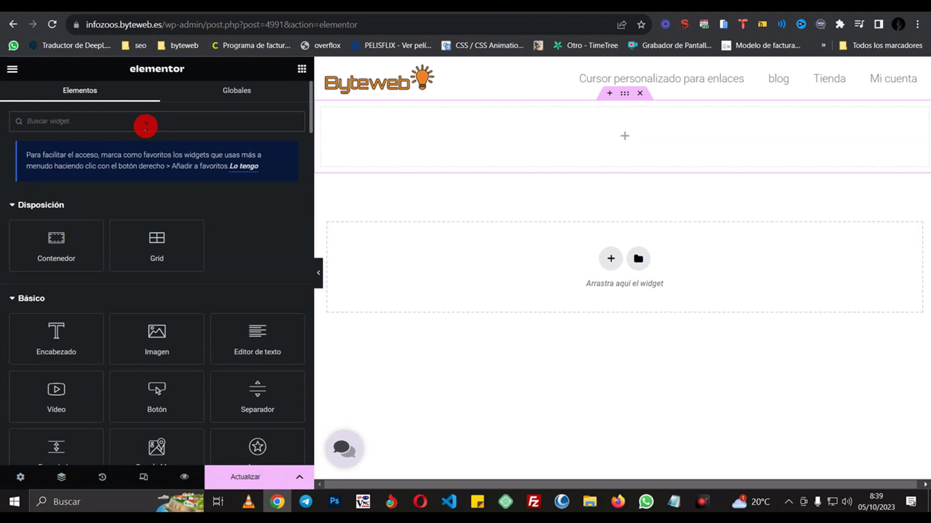
text(html)
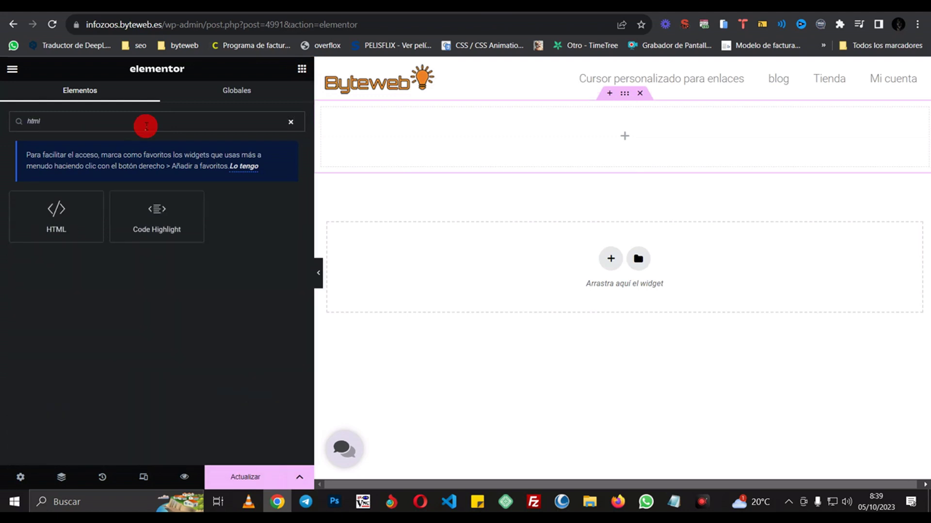
drag(73, 210, 584, 136)
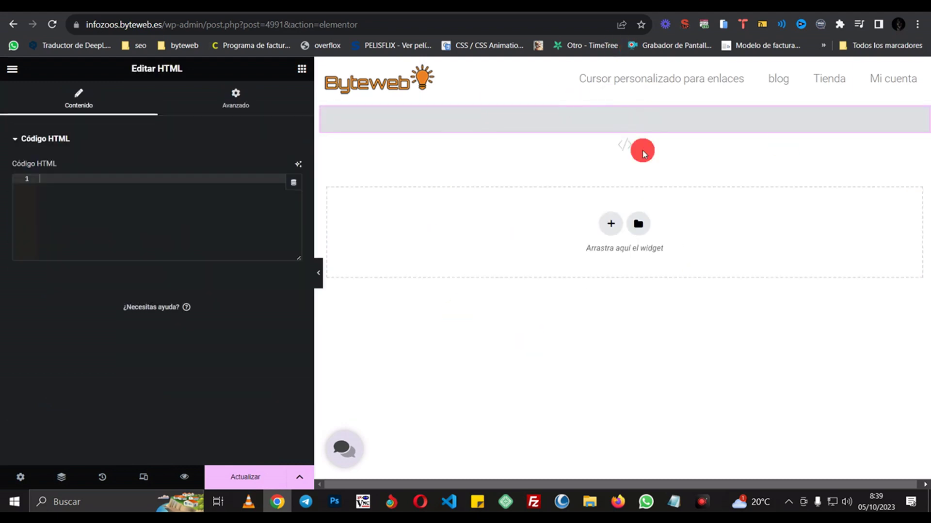
Switch to Notepad and copy the whole script from "reducir el header y el logo al hacer scroll con elementor free.txt".
click(674, 501)
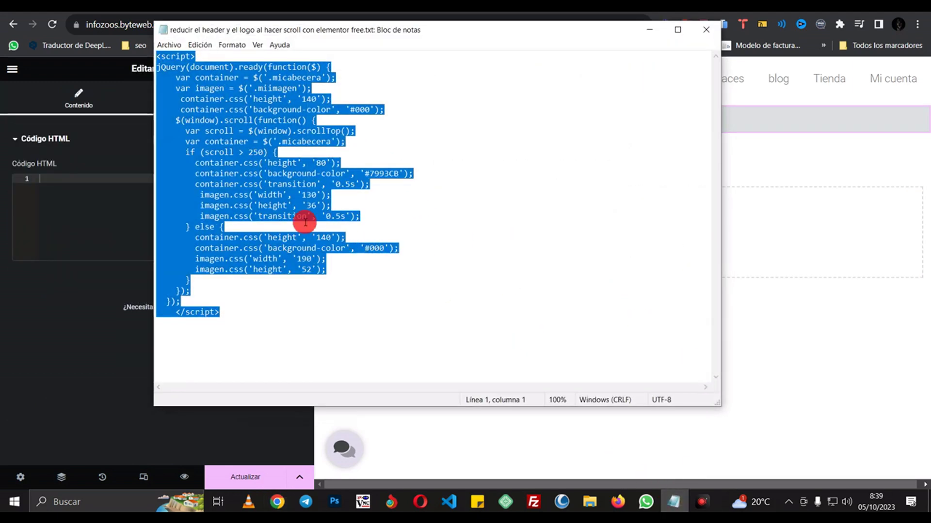
right_click(283, 182)
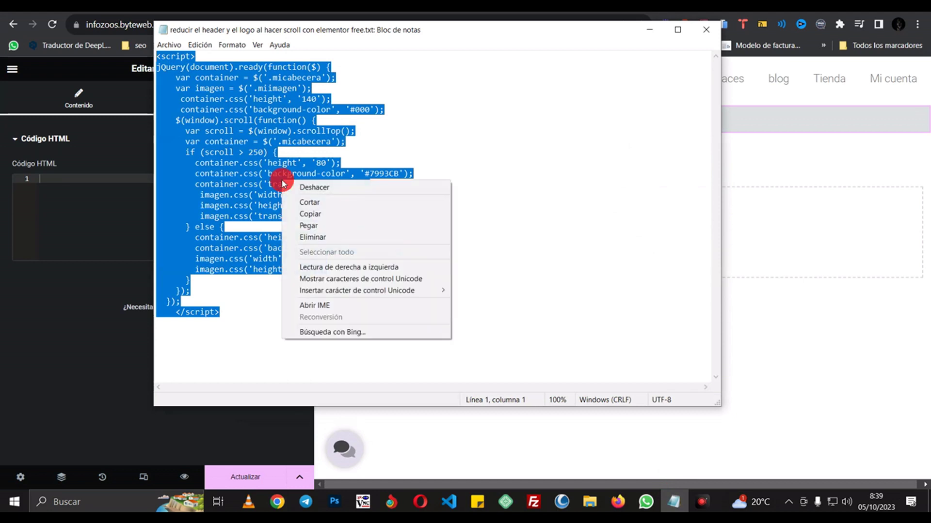
click(309, 213)
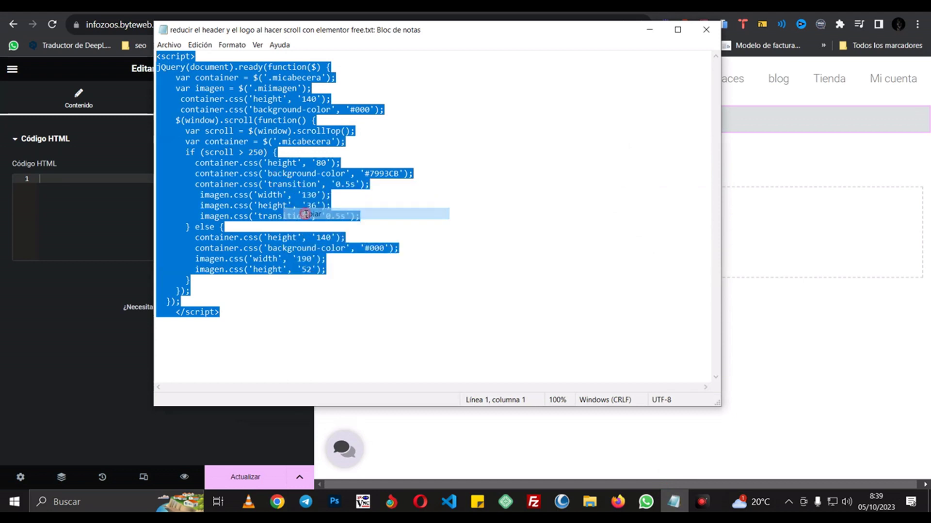
click(649, 29)
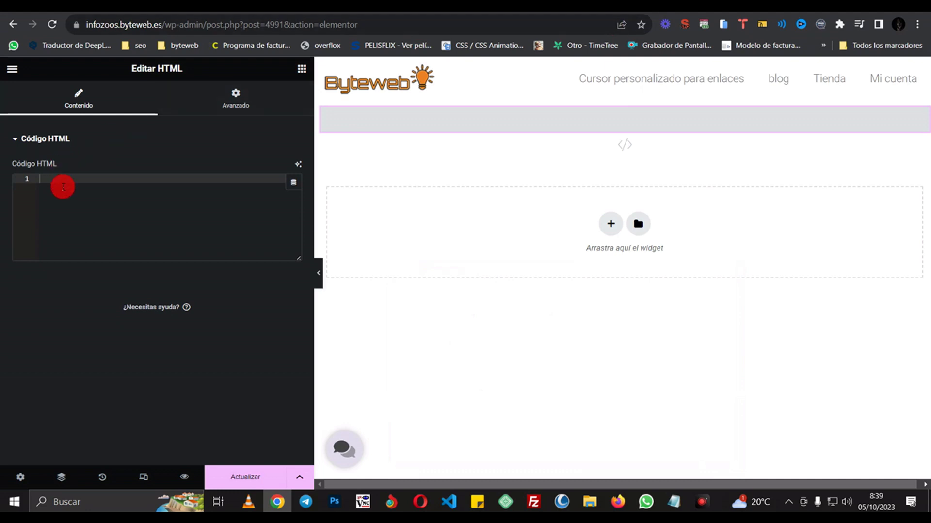
Paste the copied jQuery script into the HTML widget's code and update the template.
right_click(86, 179)
click(116, 269)
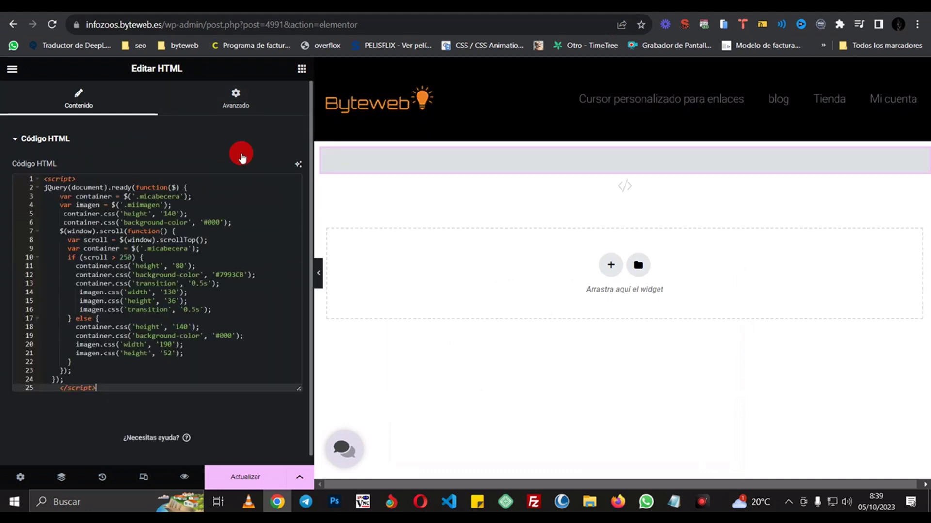
click(211, 478)
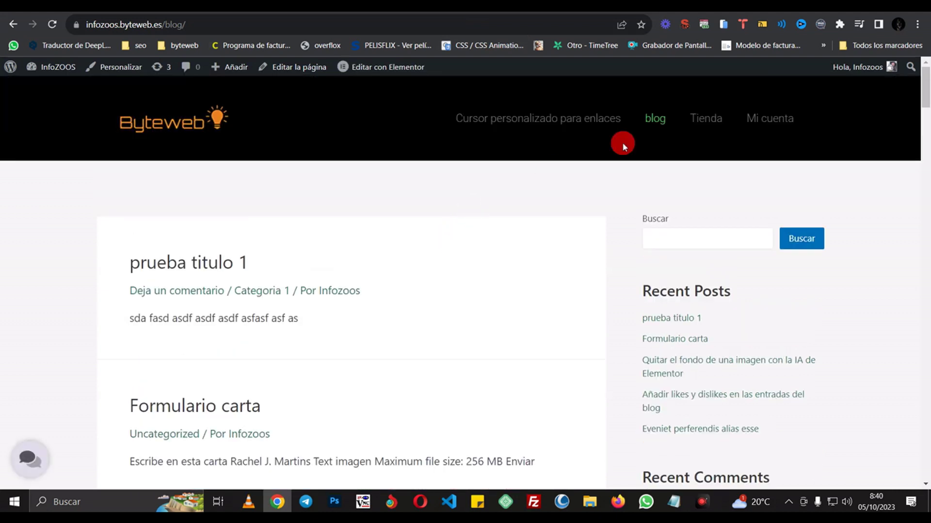
Scroll the blog page to check how the header's height, color and logo react.
drag(926, 92, 921, 145)
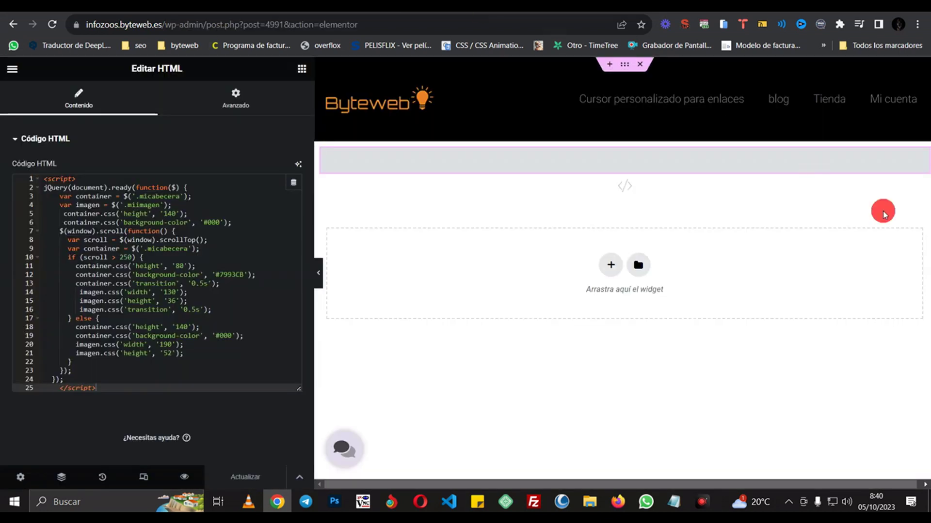
Widen the editing panel and examine the script's initial container height and background-color lines.
drag(313, 212, 416, 216)
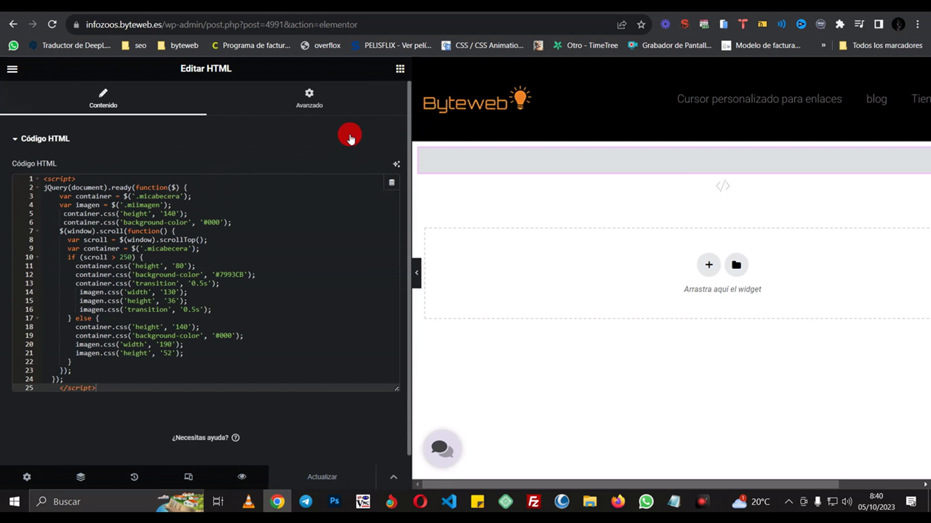
click(176, 214)
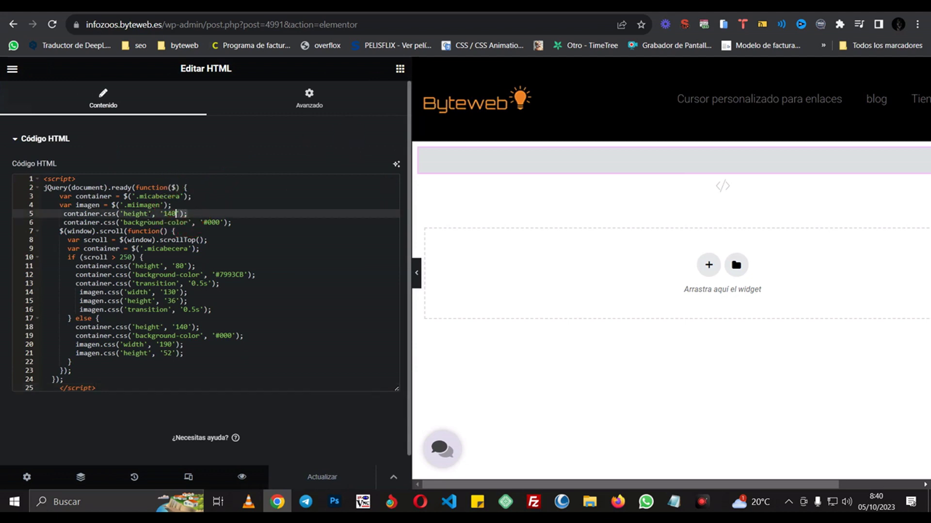
drag(276, 224, 175, 231)
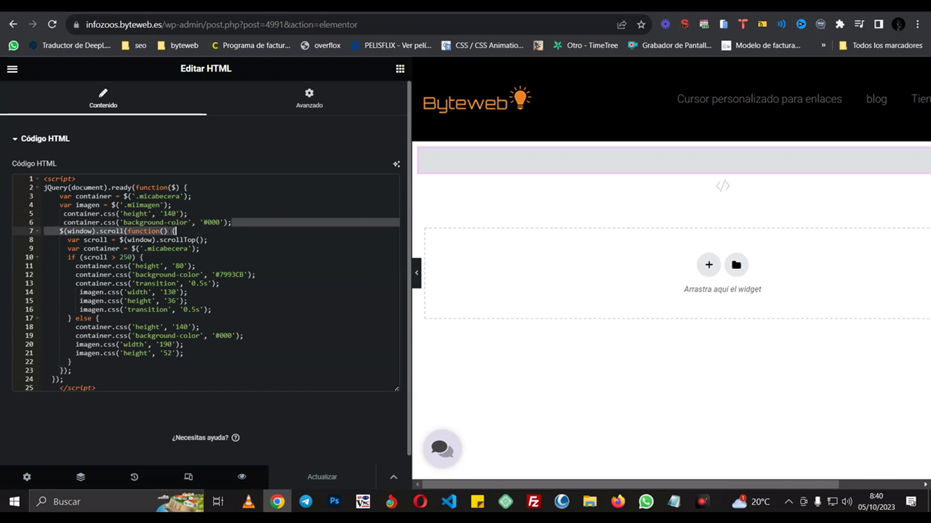
click(52, 223)
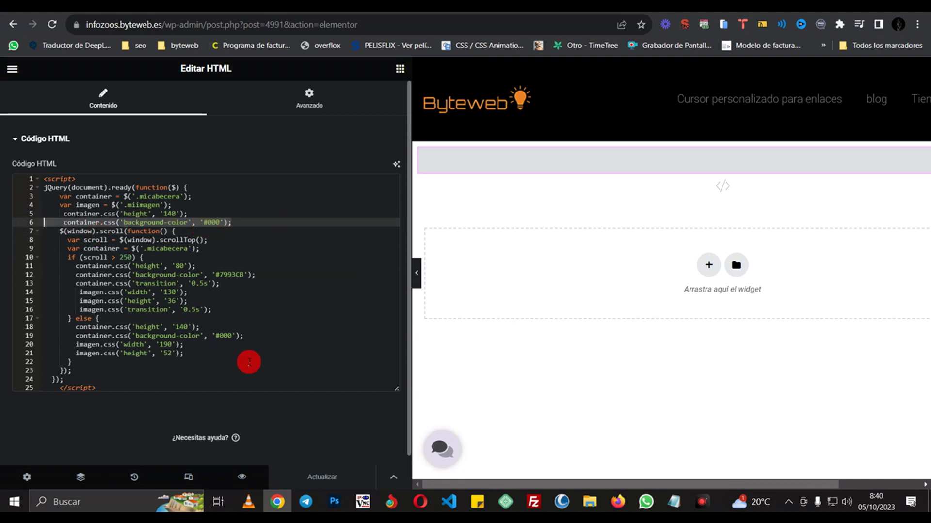
Compare the container height and background-color lines at the script's start with those in its else block, and narrow the editing panel.
click(257, 336)
drag(200, 336, 71, 336)
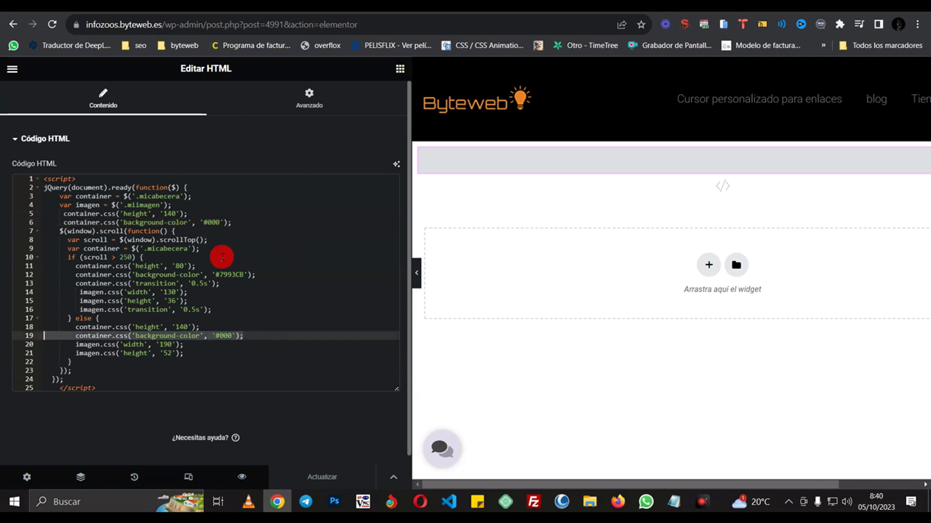
click(284, 215)
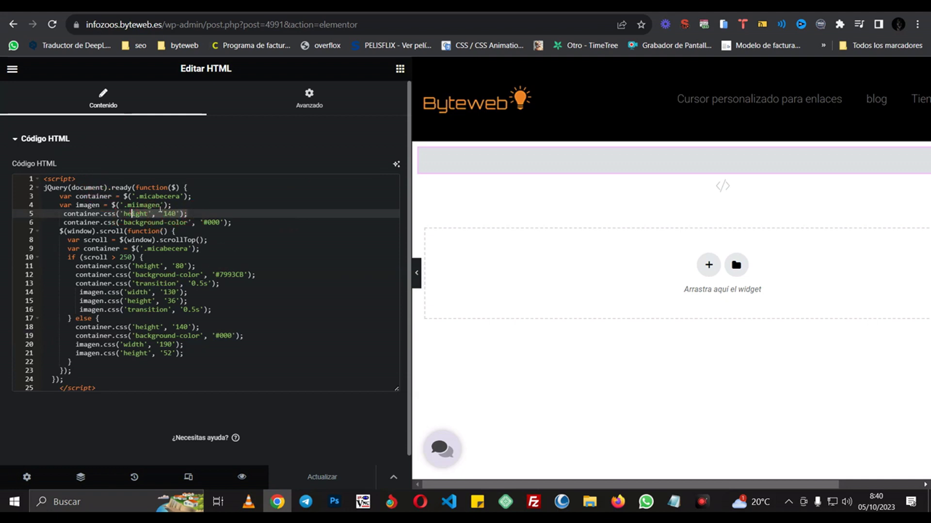
click(171, 205)
click(173, 216)
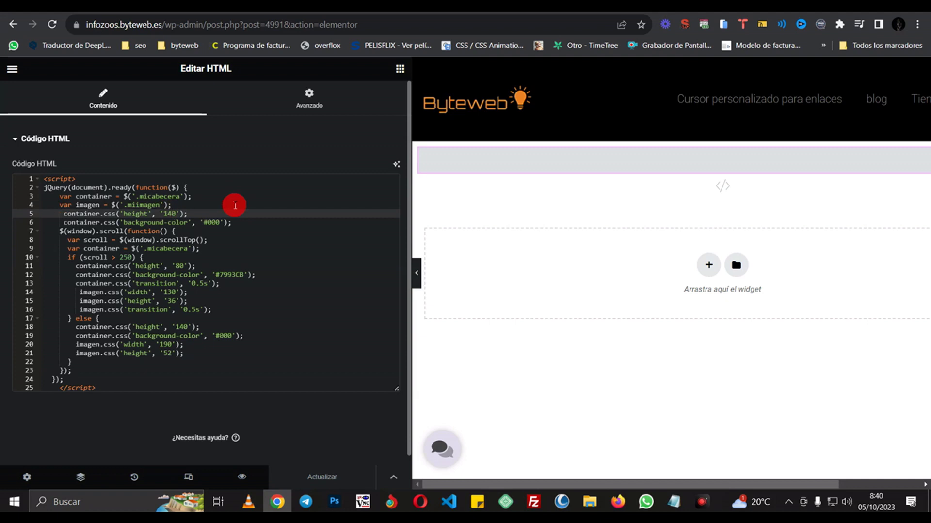
click(234, 206)
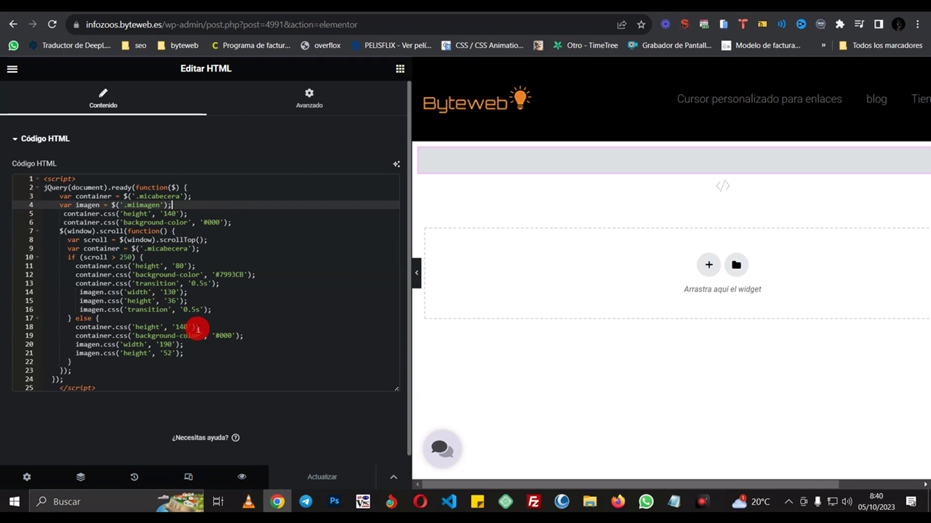
click(206, 328)
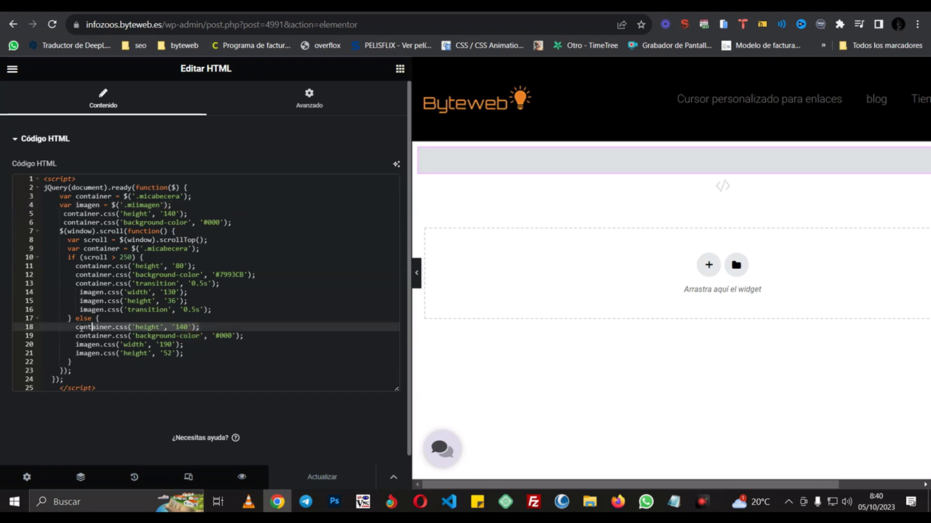
click(185, 320)
click(187, 327)
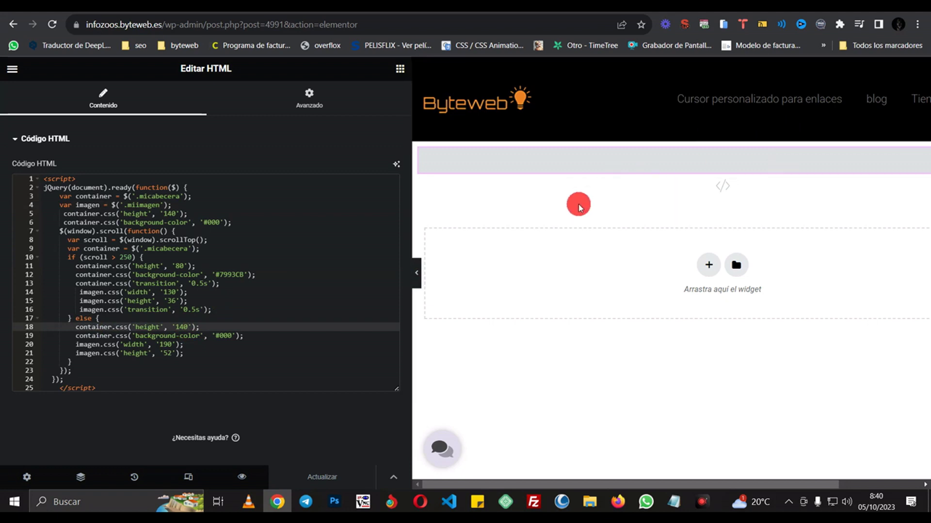
drag(412, 222, 305, 222)
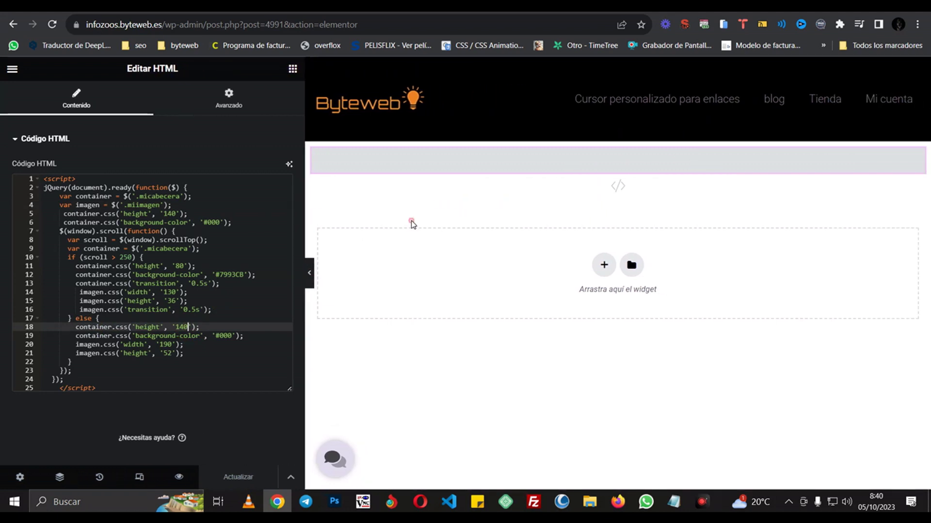